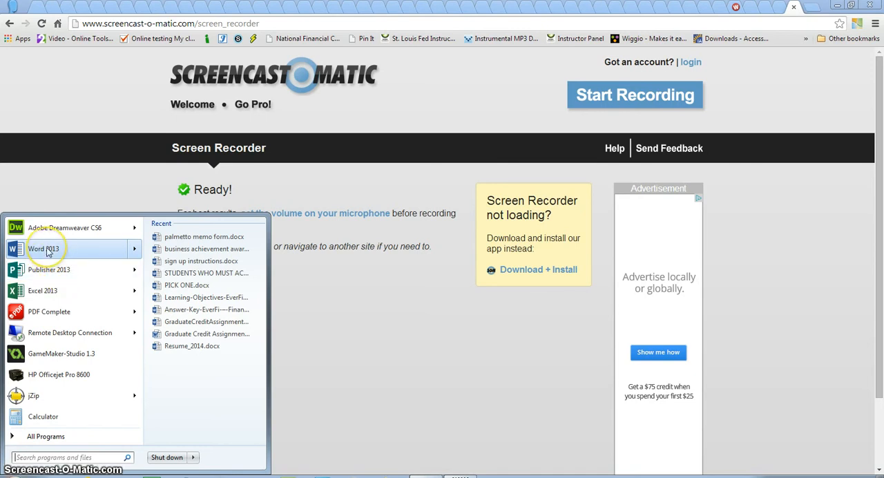
pyautogui.click(42, 443)
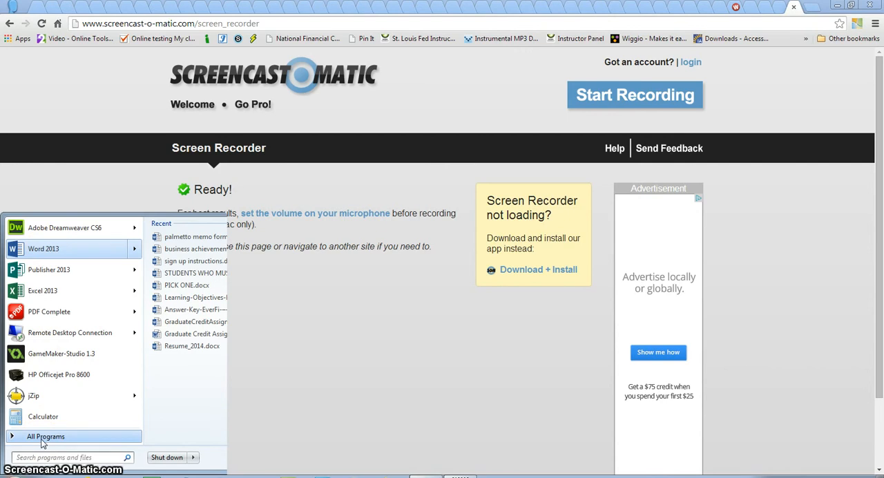
pyautogui.click(12, 443)
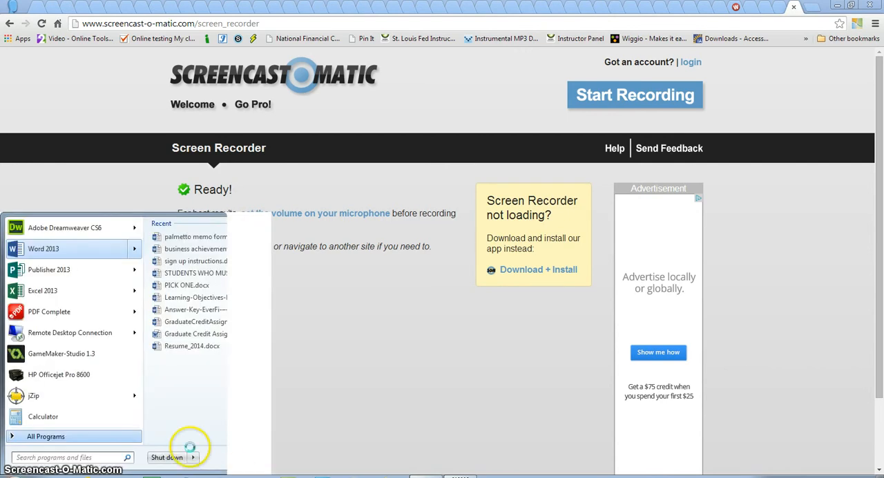
pyautogui.click(13, 475)
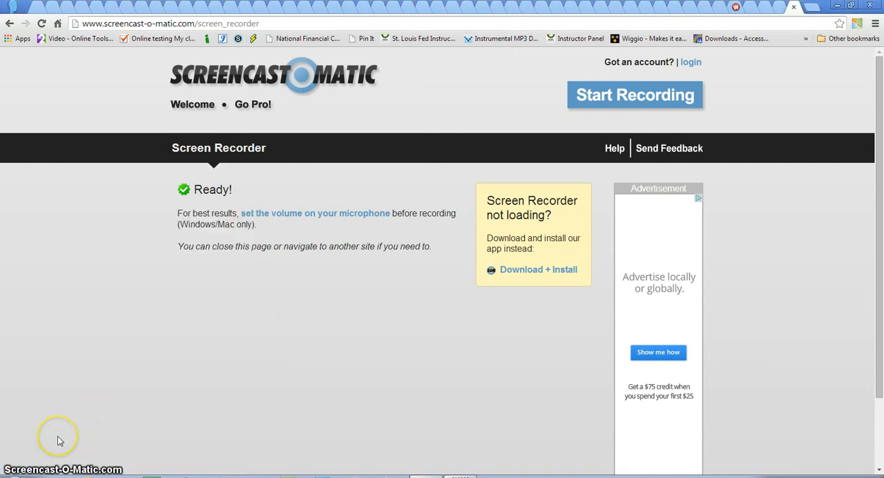
# Launch Word 2013 from the Microsoft Office 2013 group in the list of all installed programs.
pyautogui.click(13, 475)
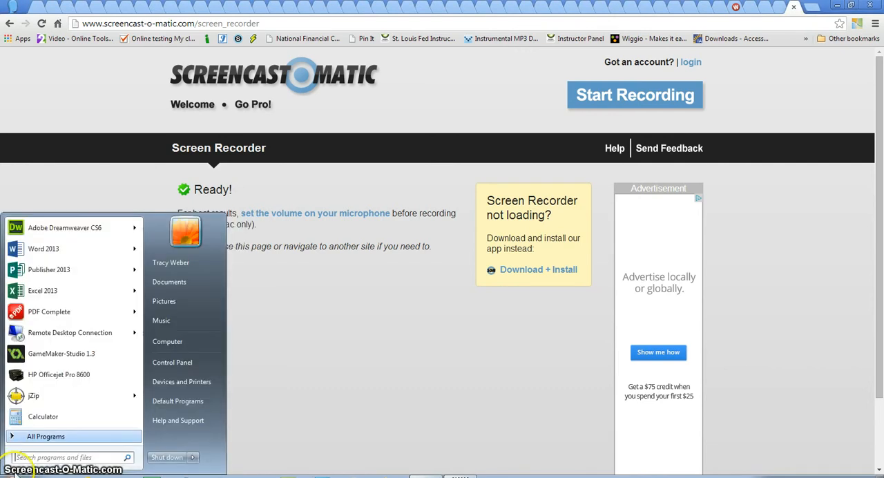
pyautogui.click(28, 442)
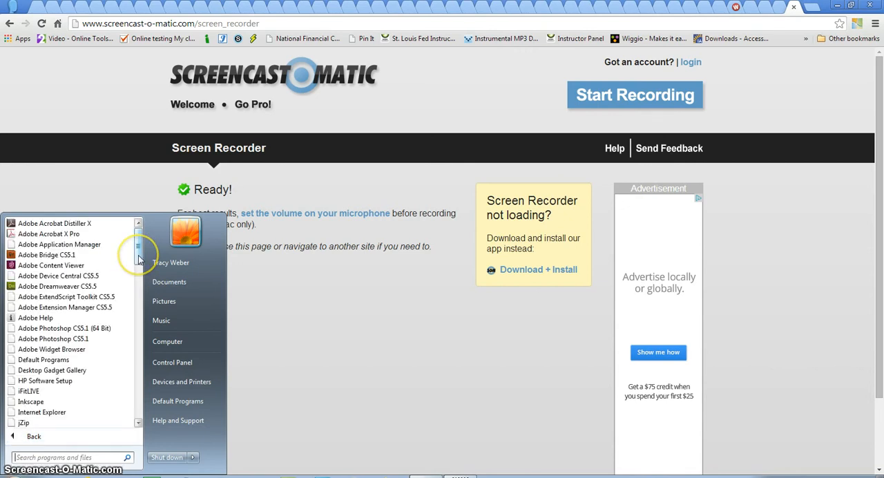
pyautogui.moveTo(139, 260); pyautogui.dragTo(125, 373)
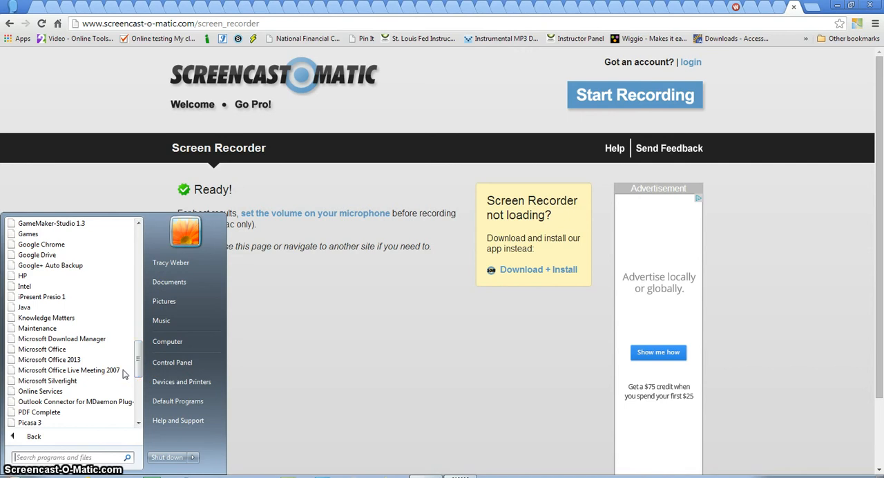
pyautogui.click(55, 360)
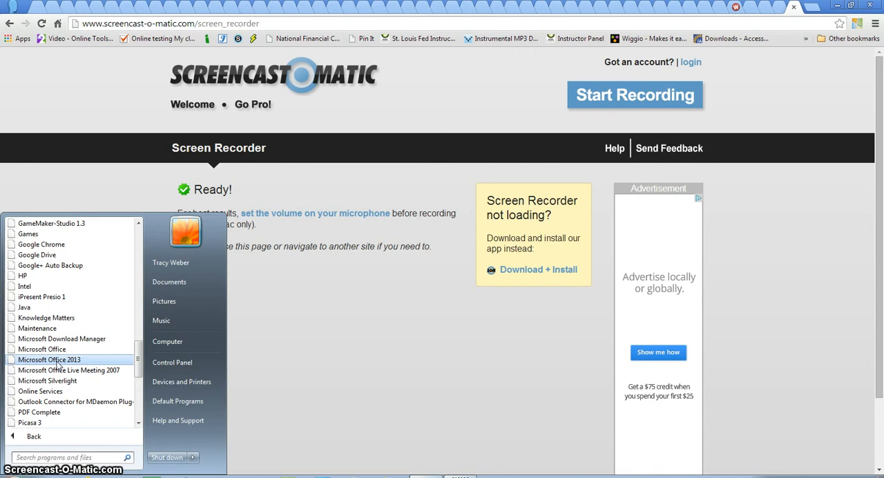
pyautogui.click(58, 362)
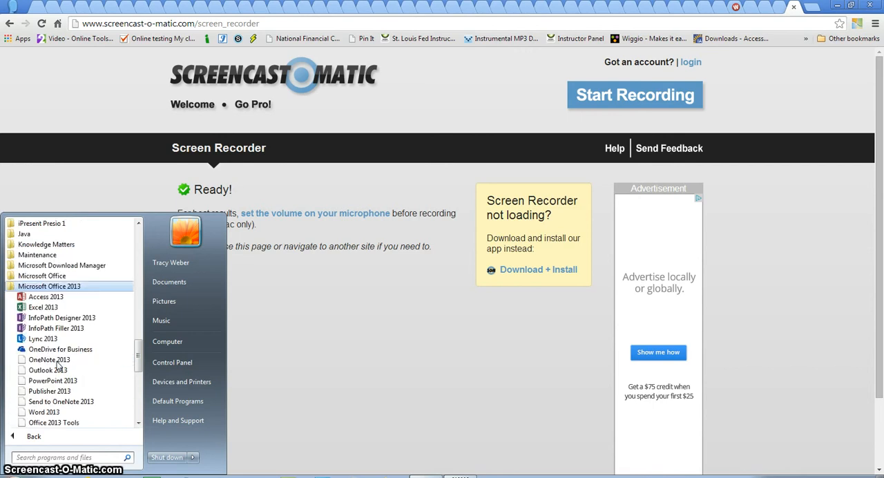
pyautogui.click(43, 413)
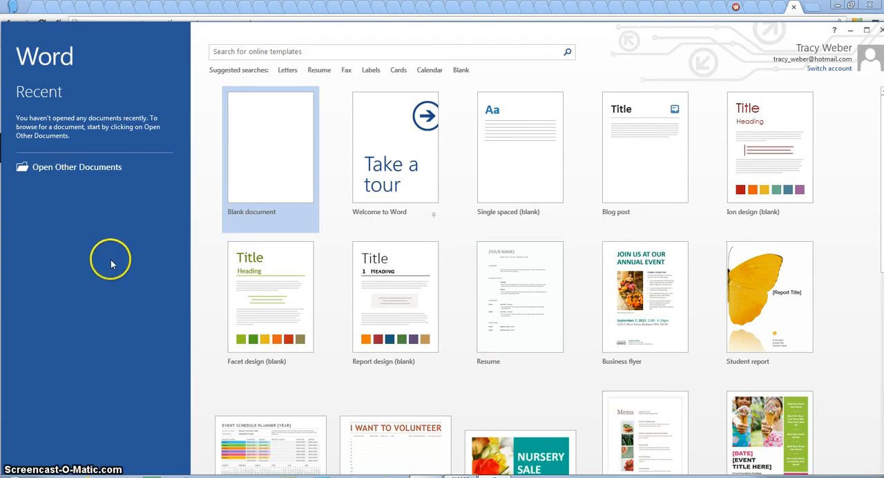
# Create a new blank document and maximize its window.
pyautogui.click(268, 155)
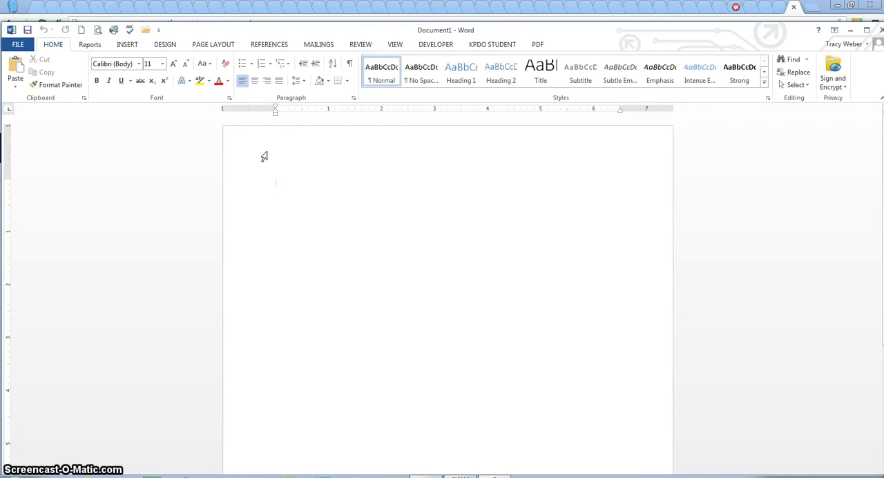
pyautogui.doubleClick(363, 30)
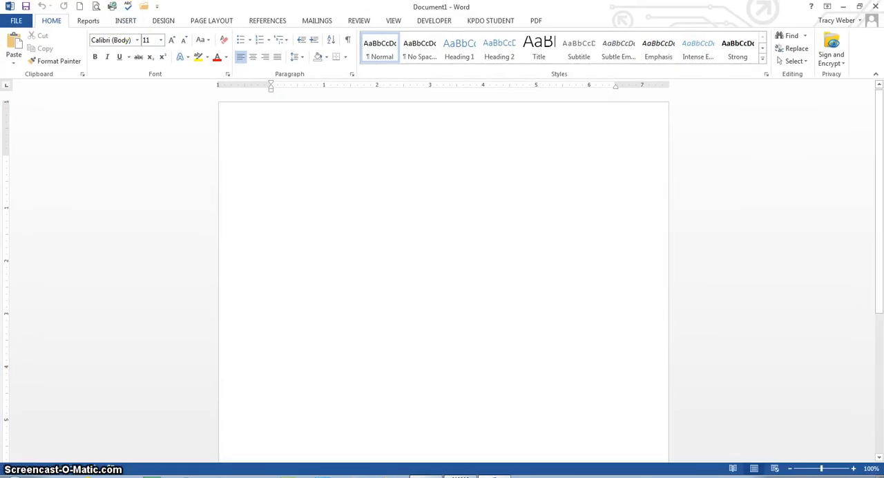
# View the print settings and print preview of the blank document, and return to the page.
pyautogui.click(16, 20)
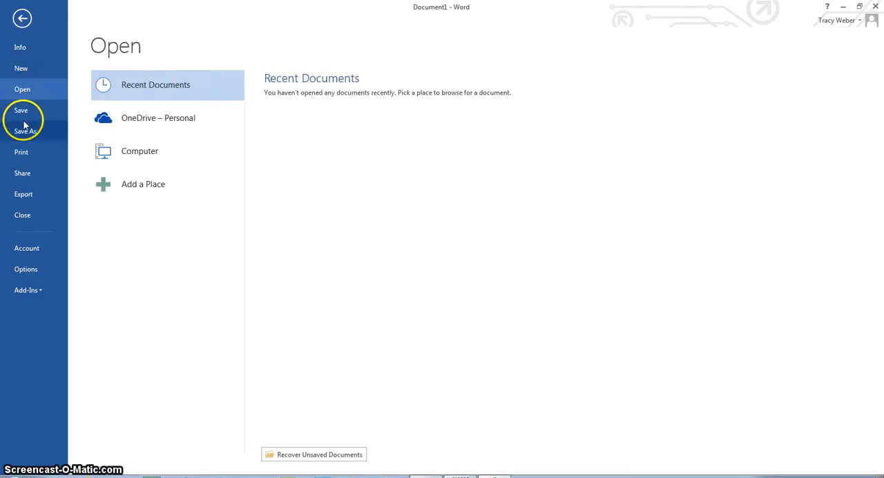
pyautogui.click(21, 155)
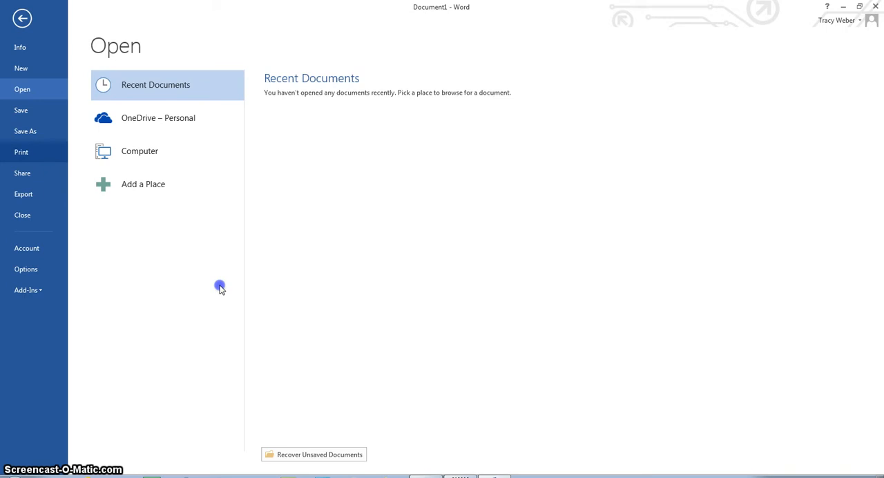
pyautogui.hotkey('ctrl', 'p')
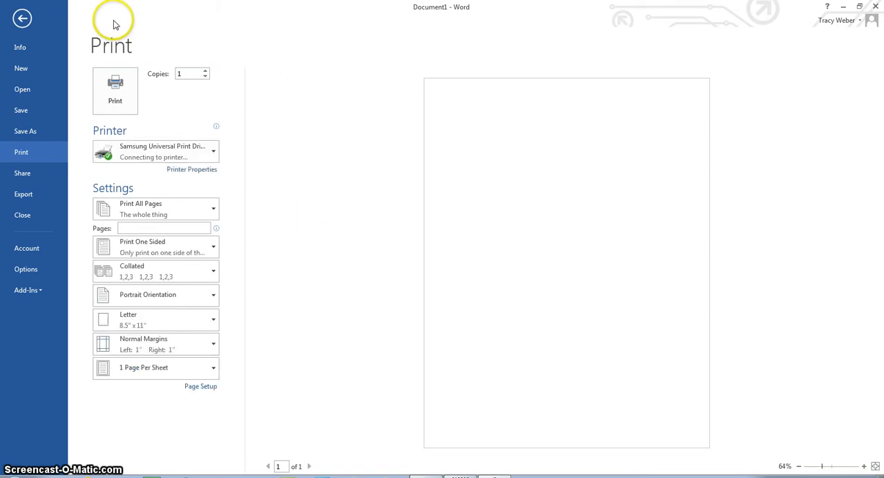
pyautogui.click(23, 20)
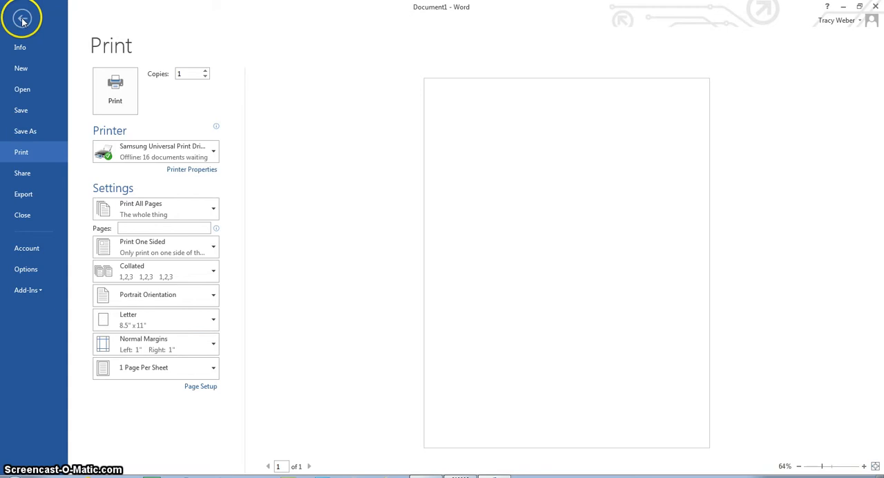
pyautogui.click(235, 263)
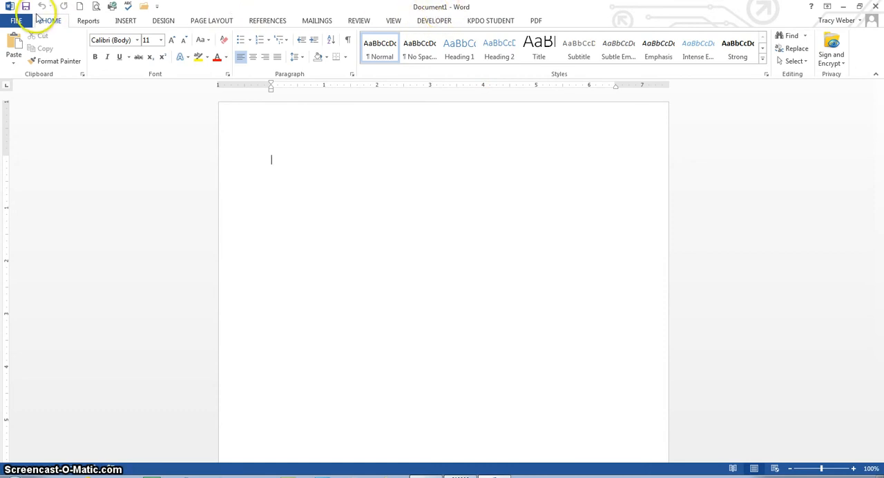
# Look over the Reports, Insert, Design and Page Layout command sets of the ribbon.
pyautogui.click(88, 22)
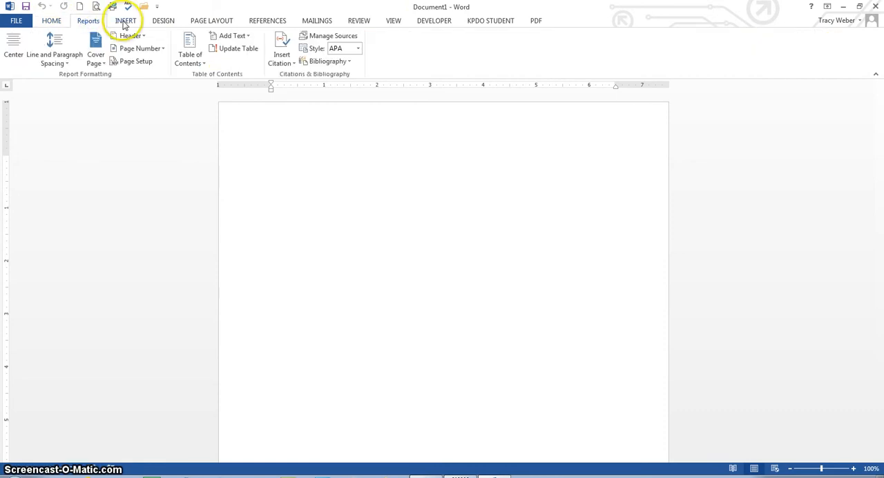
pyautogui.click(124, 22)
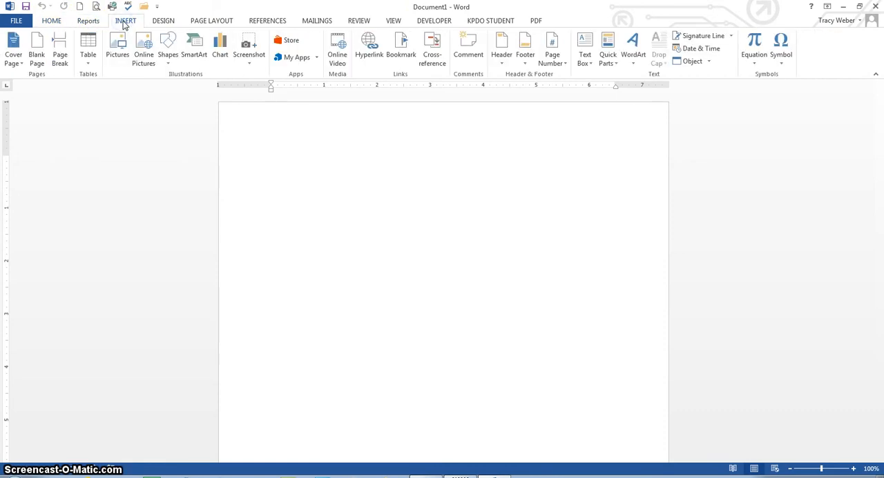
pyautogui.click(163, 21)
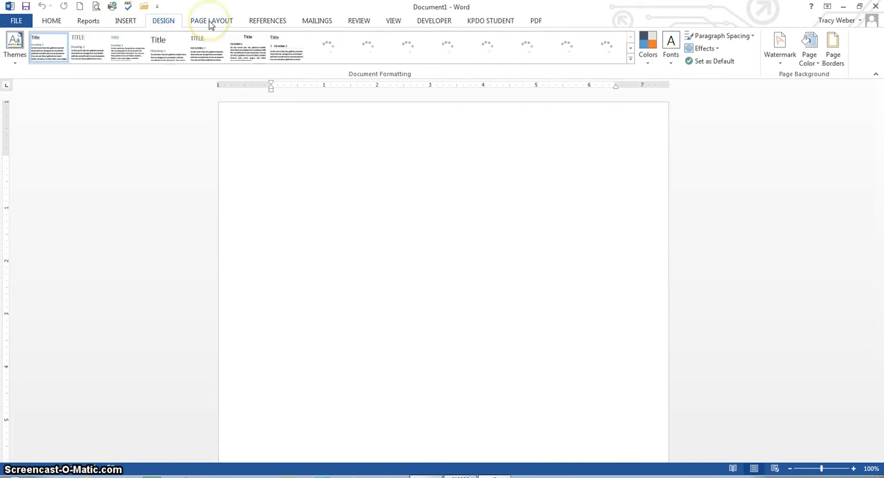
pyautogui.click(210, 22)
# Return to the Home commands, view the Clipboard contents and close them again.
pyautogui.click(50, 22)
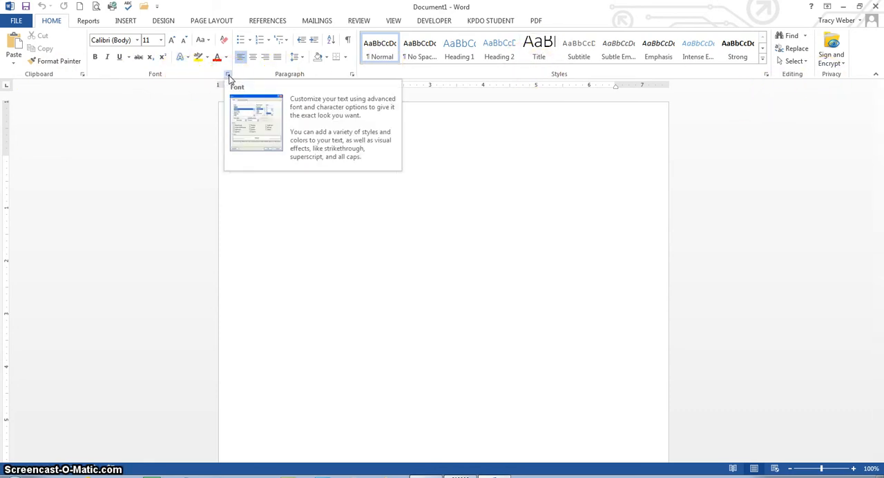
pyautogui.click(83, 75)
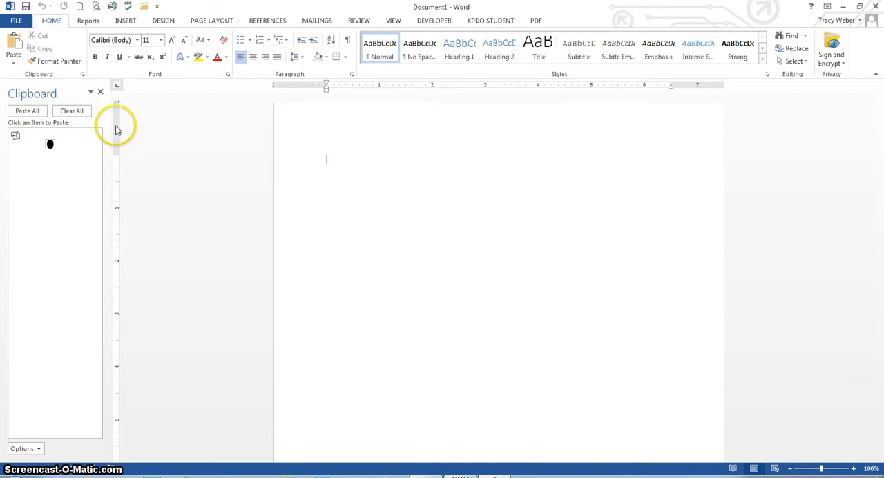
pyautogui.click(100, 92)
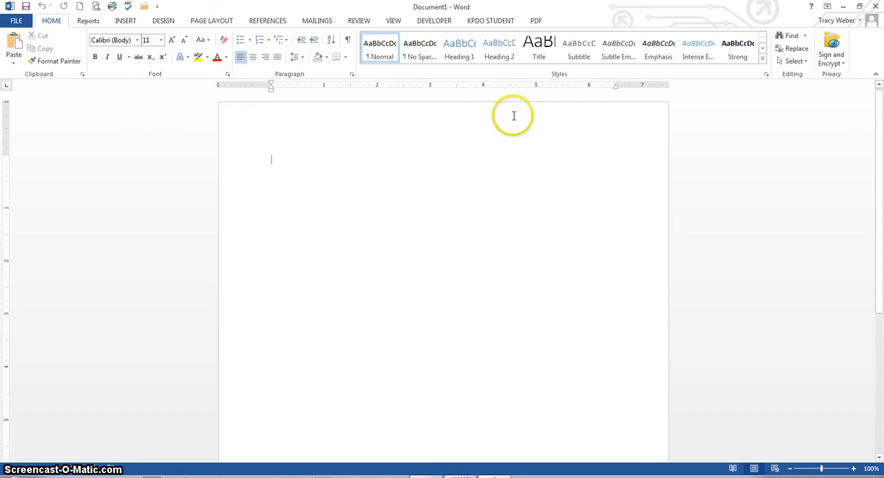
# Collapse the ribbon, pin it open again from the PDF commands, and display the Developer commands.
pyautogui.click(877, 78)
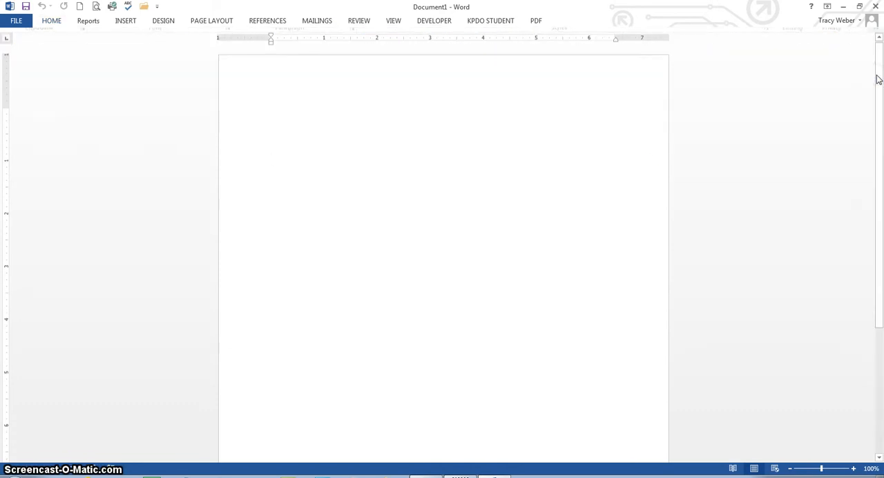
pyautogui.click(816, 128)
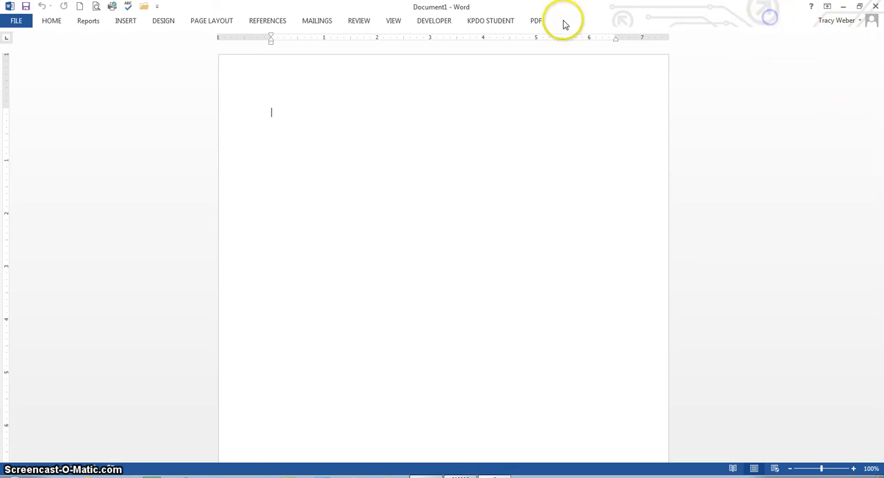
pyautogui.click(537, 22)
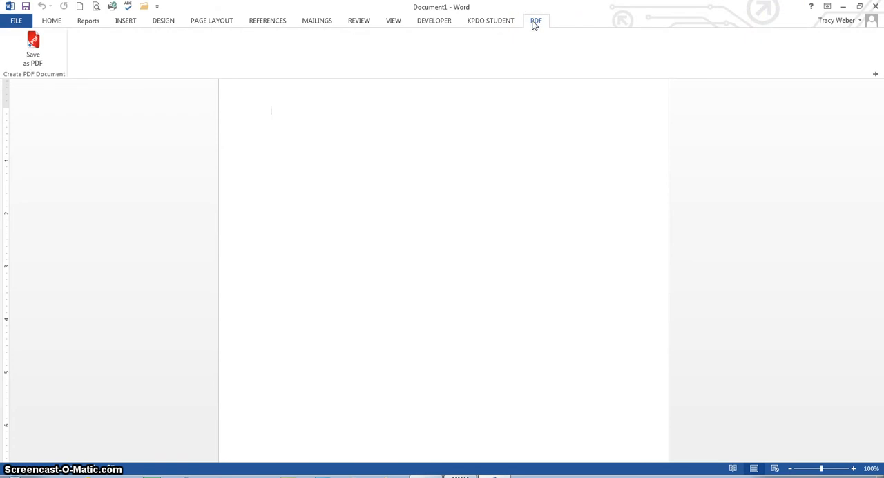
pyautogui.click(876, 74)
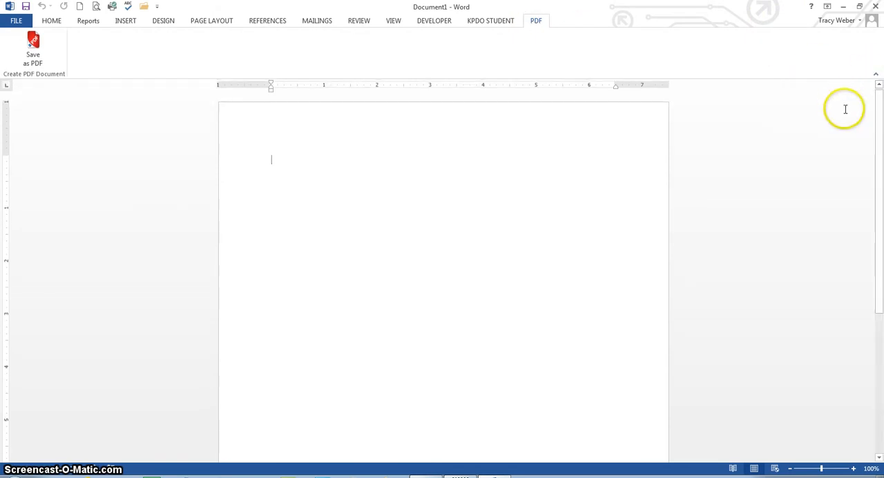
pyautogui.click(441, 20)
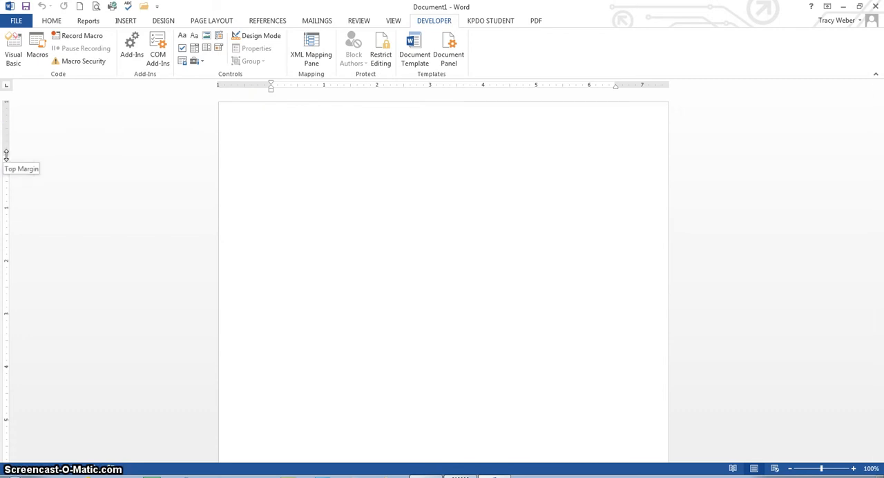
# Reduce the page's top margin to about 0.95 inch and its bottom margin to about 0.6 inch using the vertical ruler.
pyautogui.moveTo(6, 157)
pyautogui.mouseDown()
pyautogui.moveTo(8, 122)
pyautogui.moveTo(9, 152)
pyautogui.mouseUp()
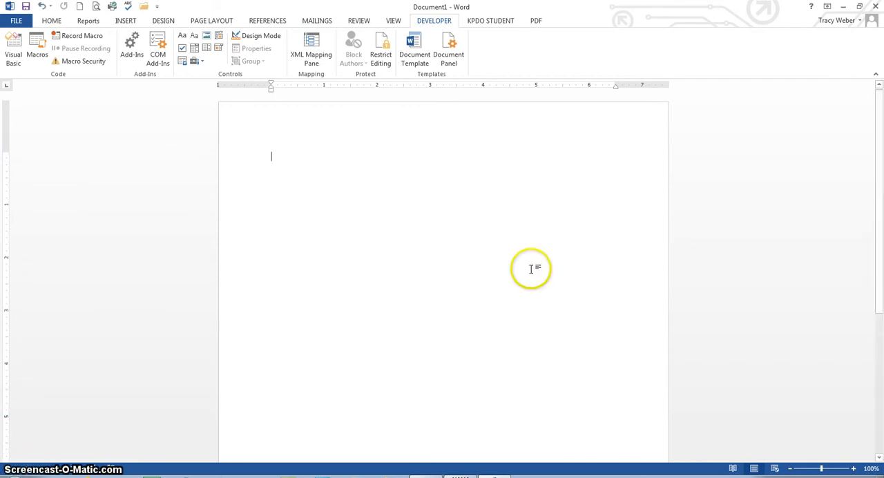
pyautogui.moveTo(881, 339); pyautogui.dragTo(879, 405)
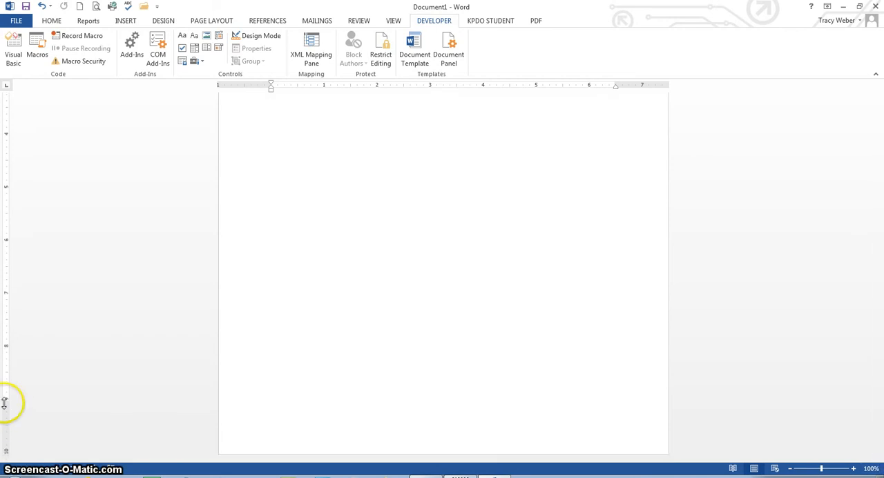
pyautogui.moveTo(5, 404); pyautogui.dragTo(6, 424)
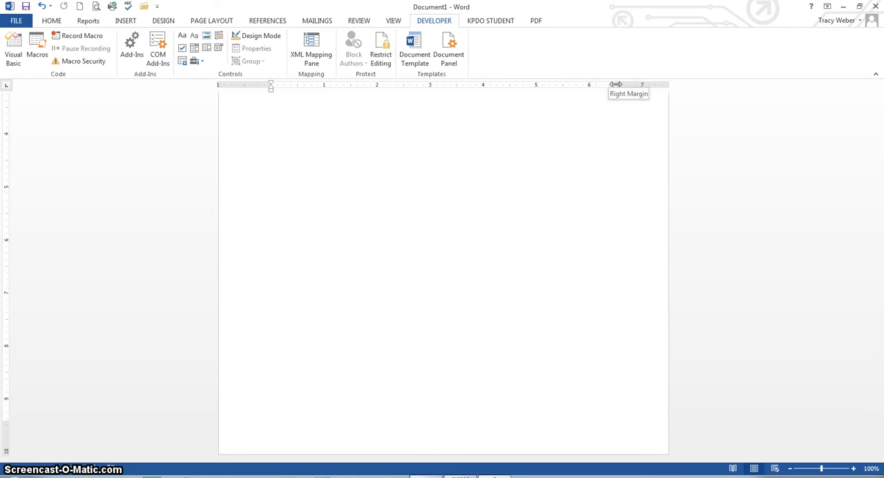
# Narrow the right margin to about 0.7 inch and the left margin to about 0.75 inch using the horizontal ruler.
pyautogui.moveTo(615, 85); pyautogui.dragTo(633, 85)
pyautogui.click(632, 87)
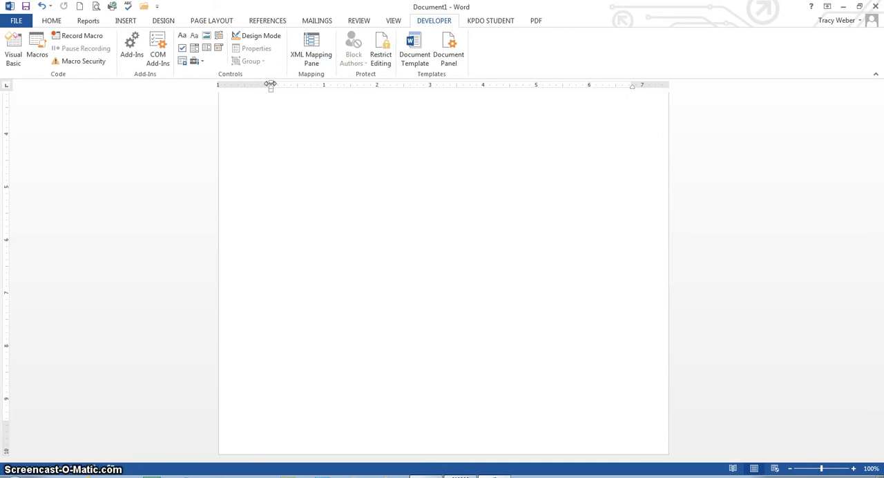
pyautogui.moveTo(270, 84); pyautogui.dragTo(257, 85)
pyautogui.click(258, 89)
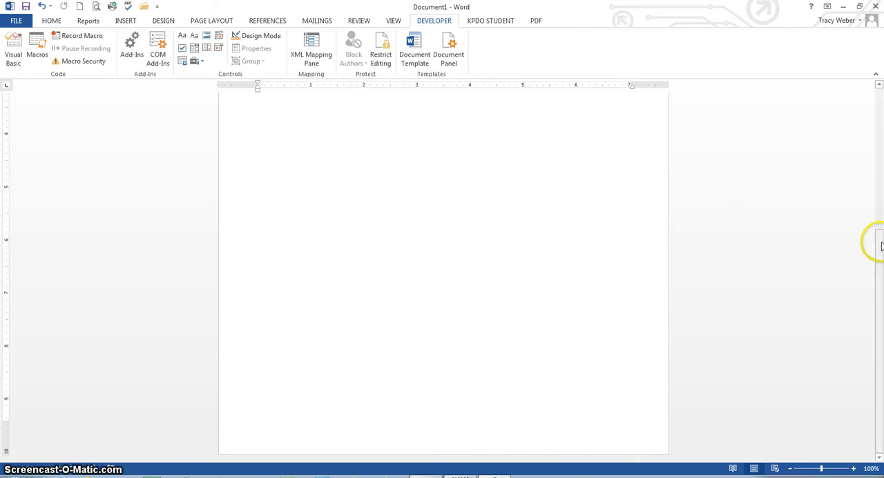
# Enter the word "And" on the document's first line and clear the stray text from the line below.
pyautogui.moveTo(881, 245); pyautogui.dragTo(881, 93)
pyautogui.click(470, 196)
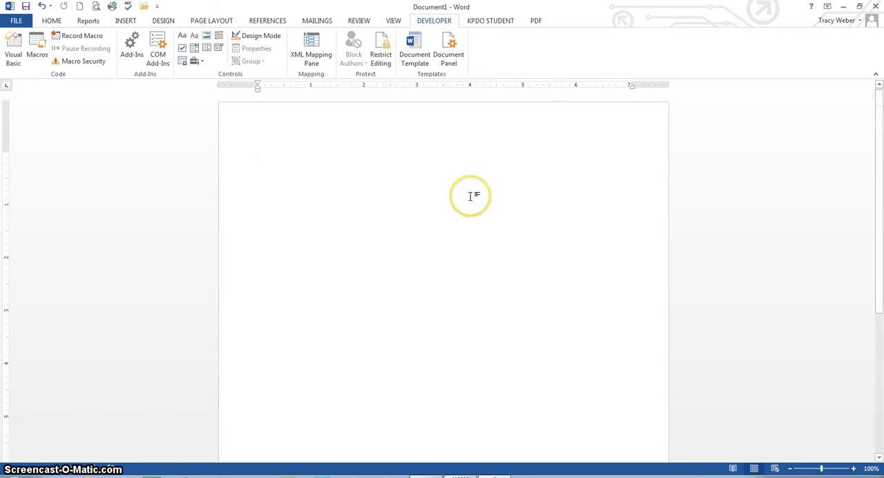
pyautogui.write('and')
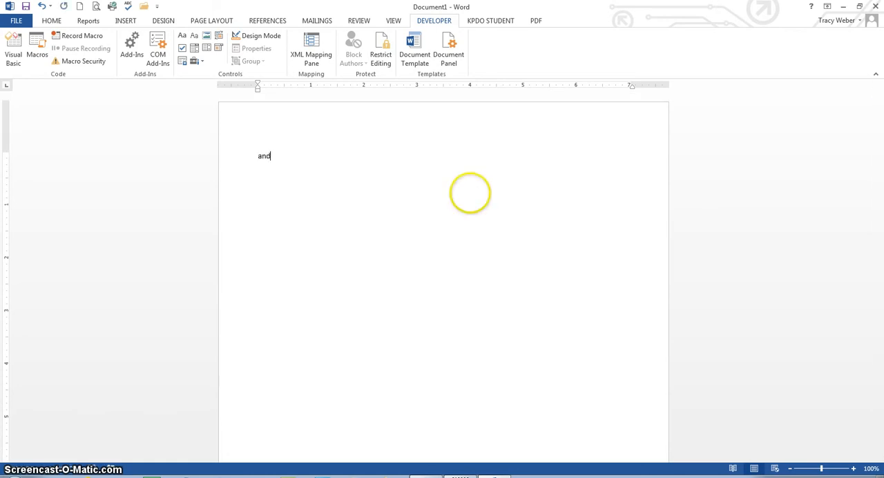
pyautogui.press('Return')
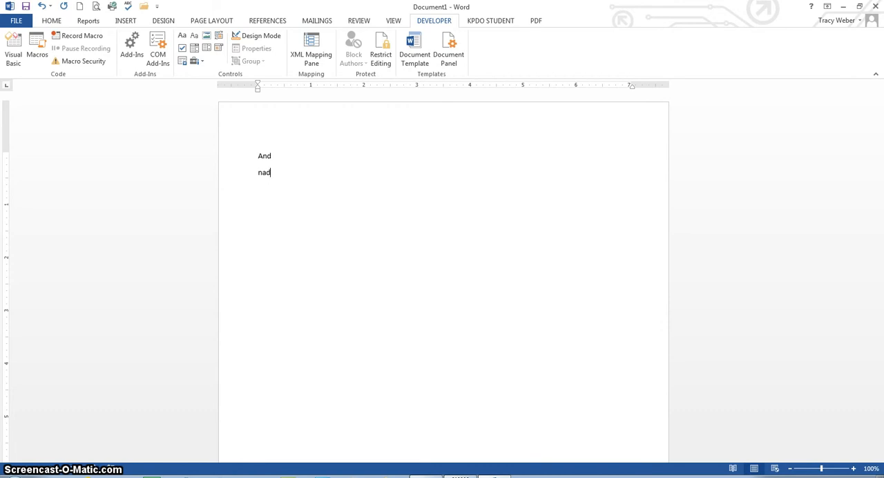
pyautogui.write('nad')
pyautogui.press('BackSpace')
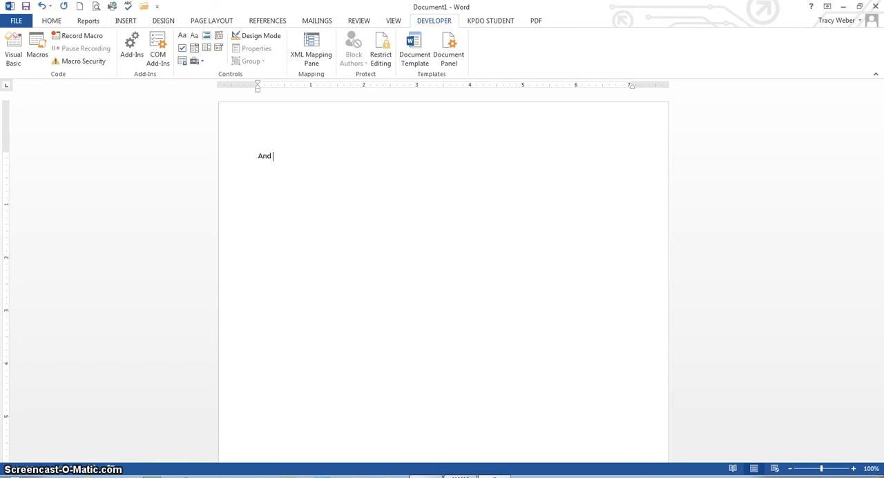
# Start saving the document under a new name and browse to the OneDrive folder.
pyautogui.click(17, 21)
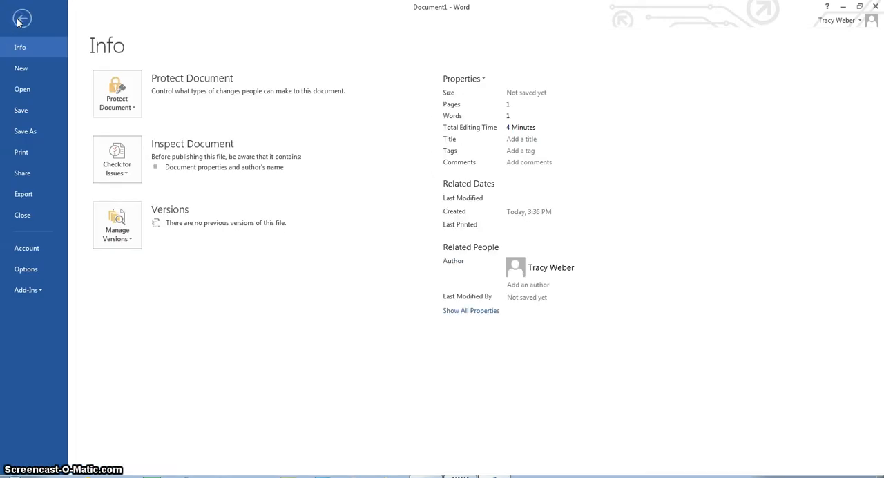
pyautogui.click(31, 130)
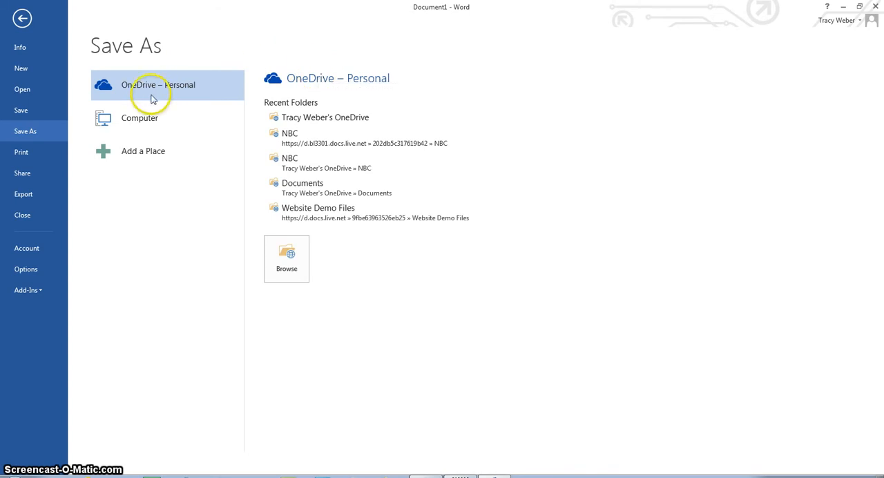
pyautogui.click(288, 248)
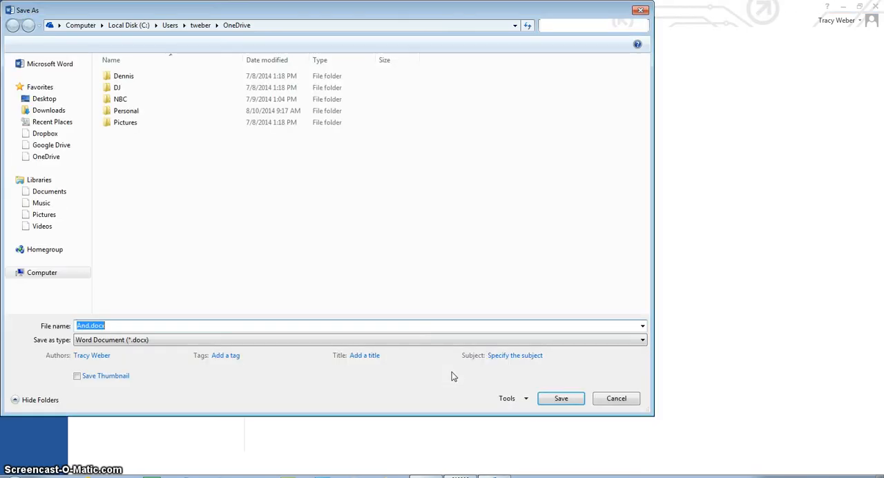
pyautogui.click(44, 158)
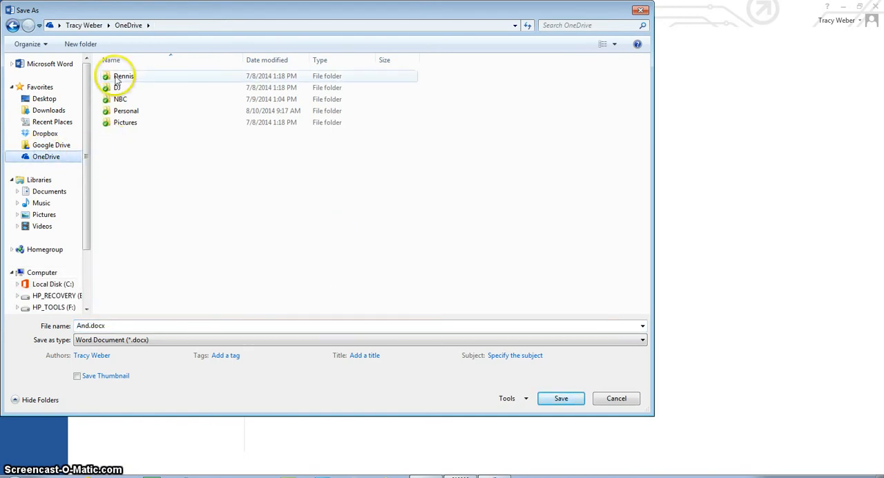
# Create a folder named Word in OneDrive and open it.
pyautogui.click(173, 168)
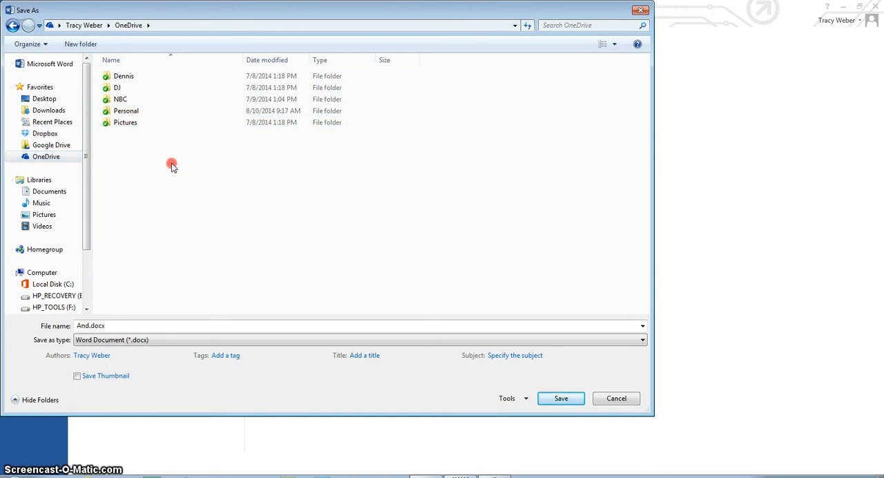
pyautogui.rightClick(174, 168)
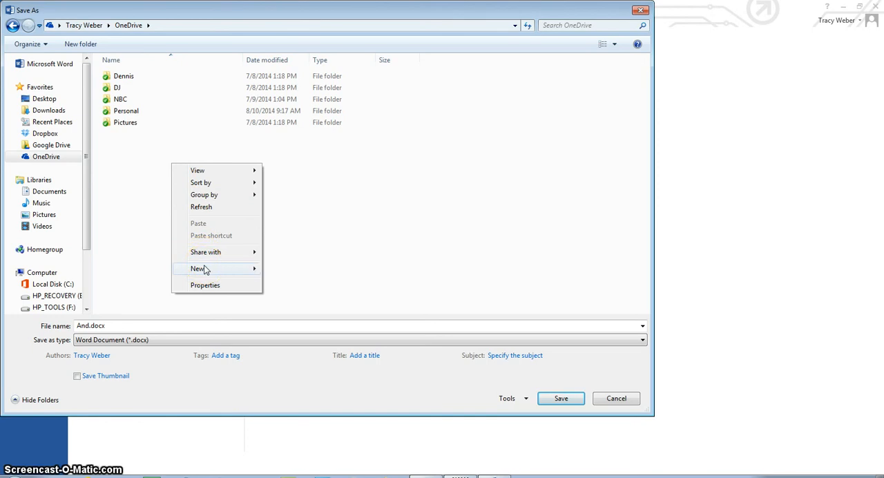
pyautogui.click(250, 268)
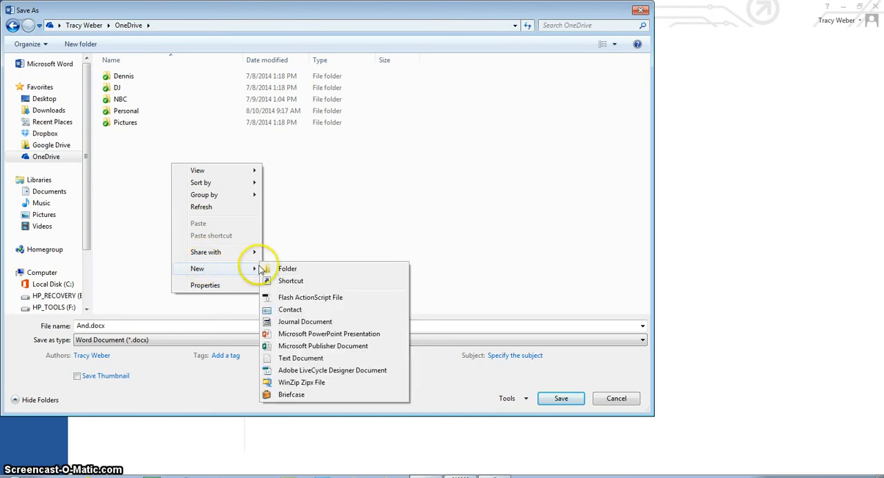
pyautogui.click(278, 268)
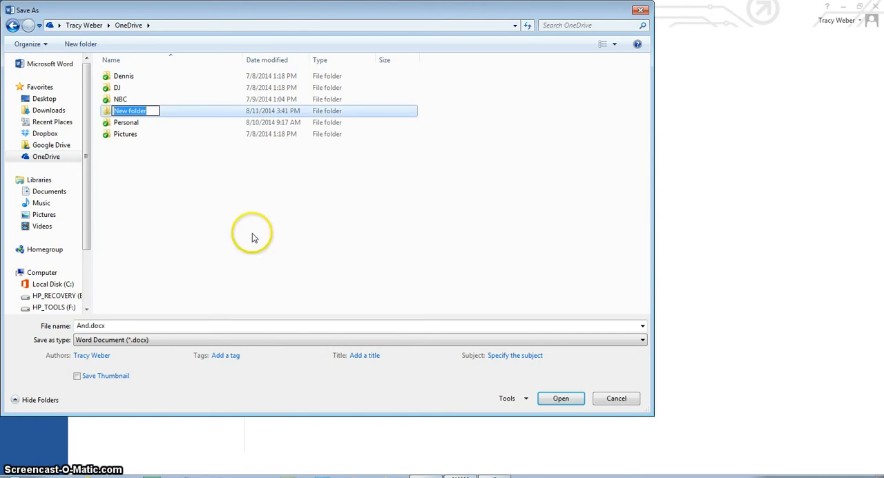
pyautogui.write('Word')
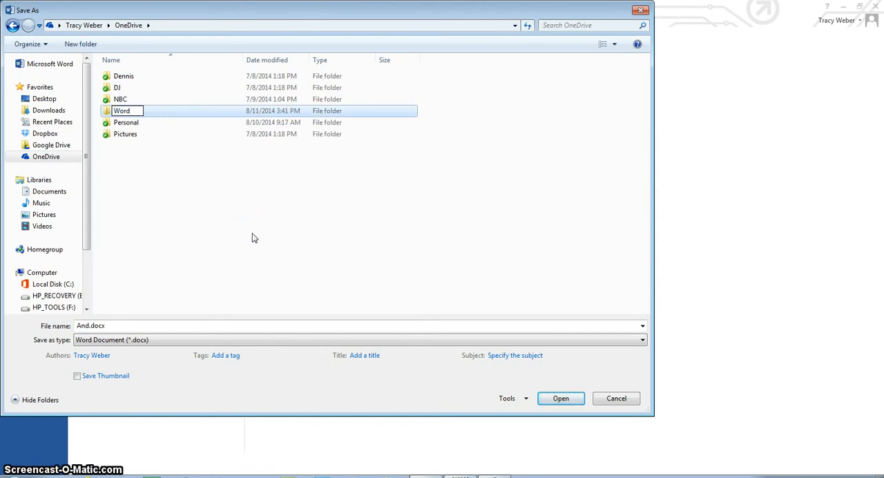
pyautogui.click(108, 111)
pyautogui.doubleClick(108, 111)
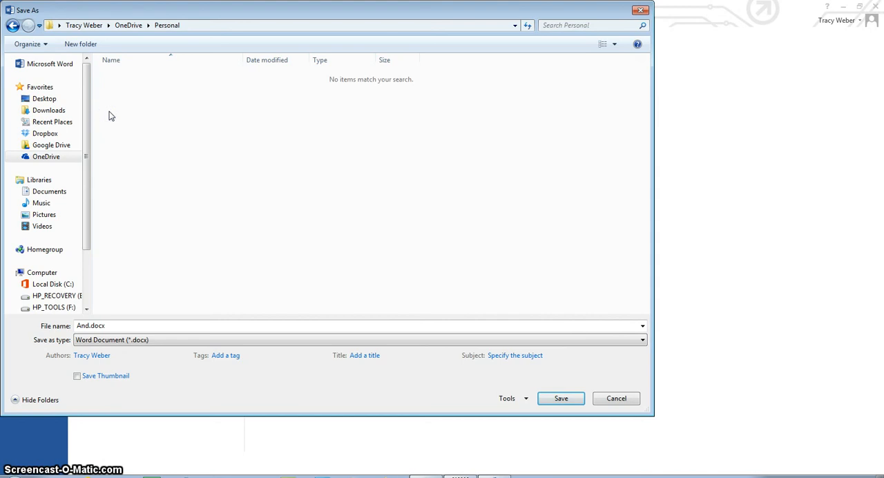
pyautogui.click(12, 26)
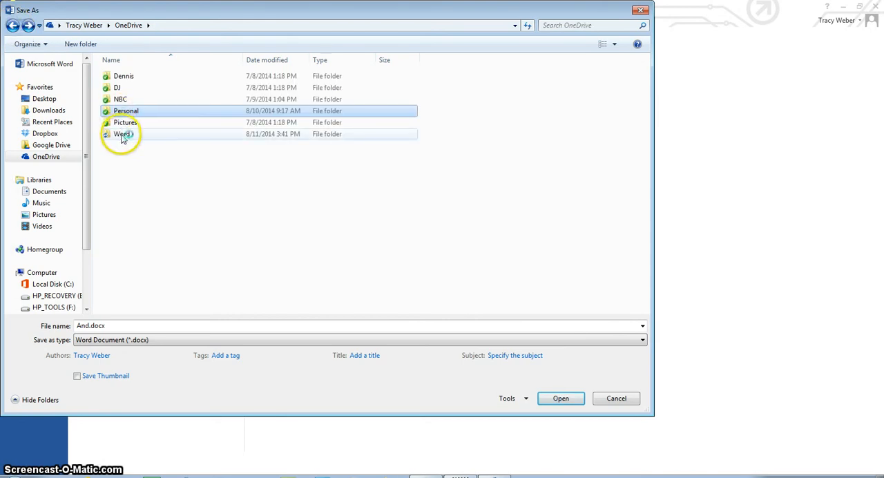
pyautogui.doubleClick(121, 136)
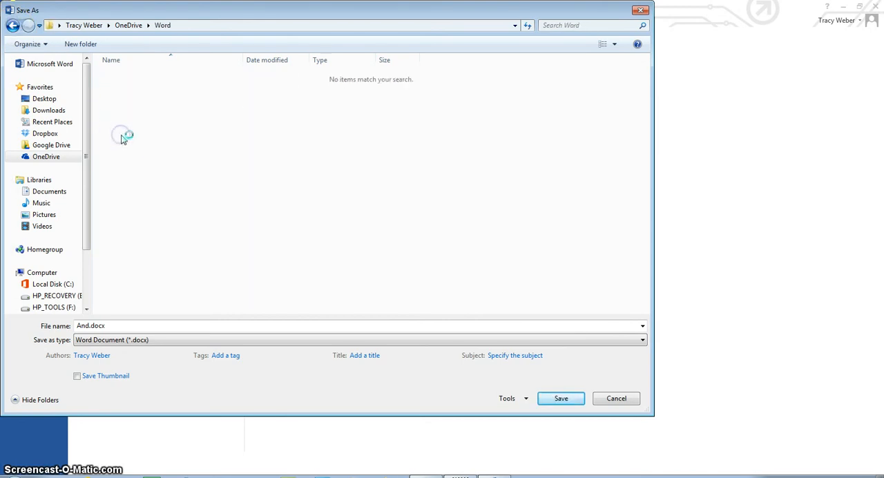
# Create a subfolder named WordS1 inside the Word folder and open it.
pyautogui.rightClick(235, 158)
pyautogui.moveTo(265, 276)
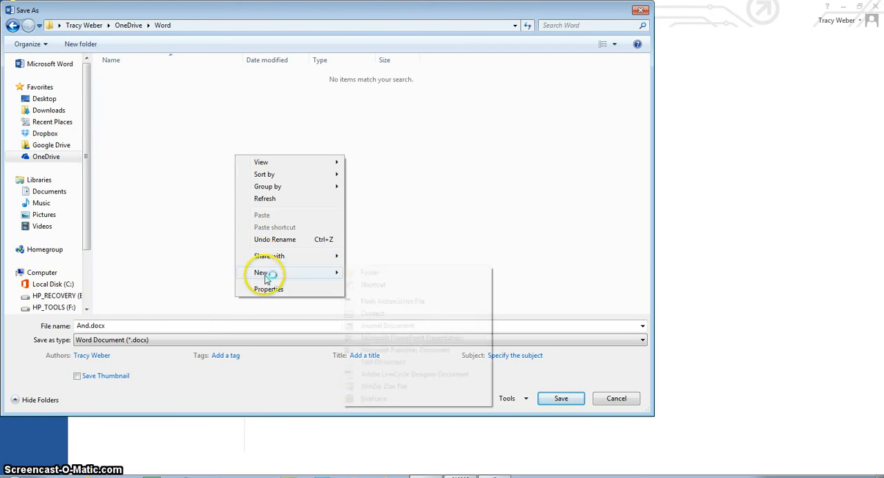
pyautogui.click(362, 270)
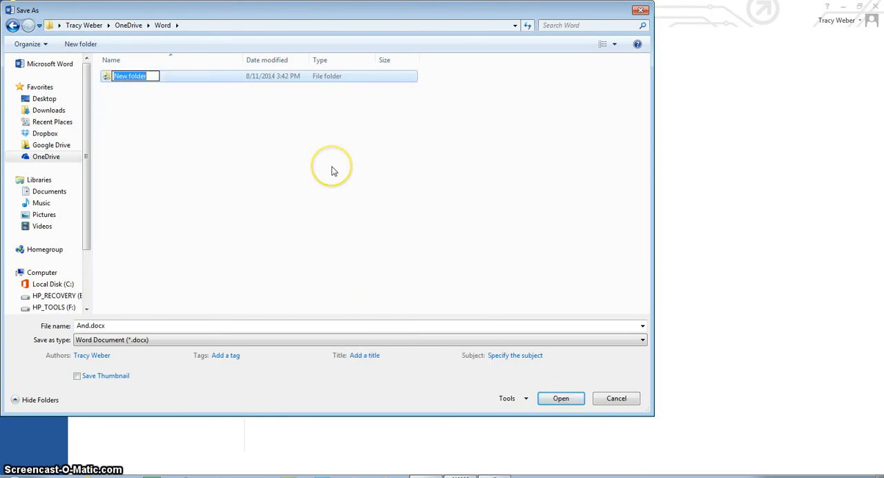
pyautogui.write('WordS')
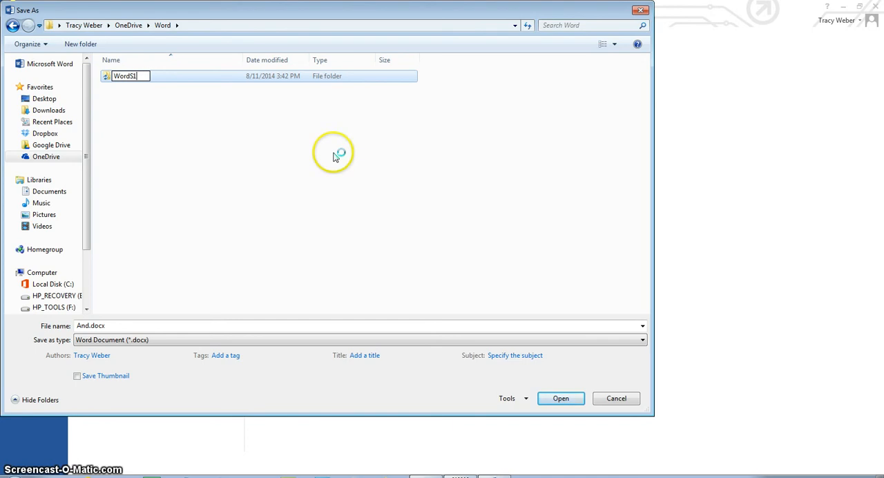
pyautogui.write('1')
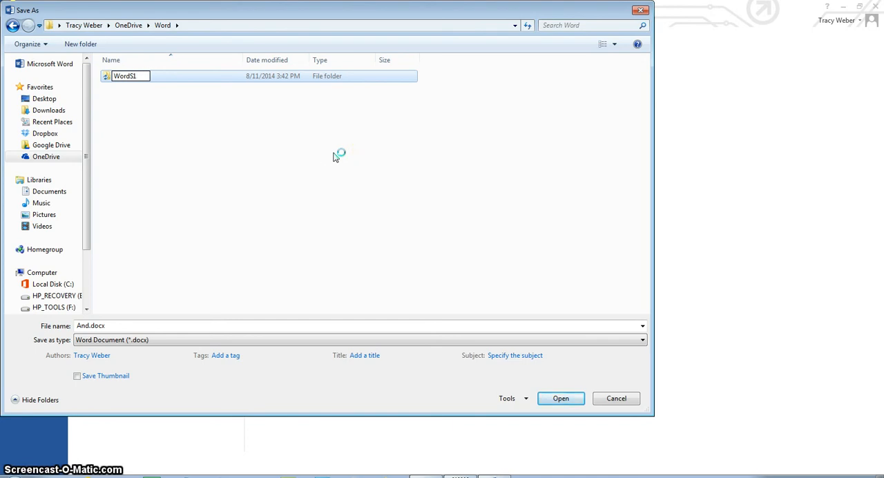
pyautogui.click(105, 77)
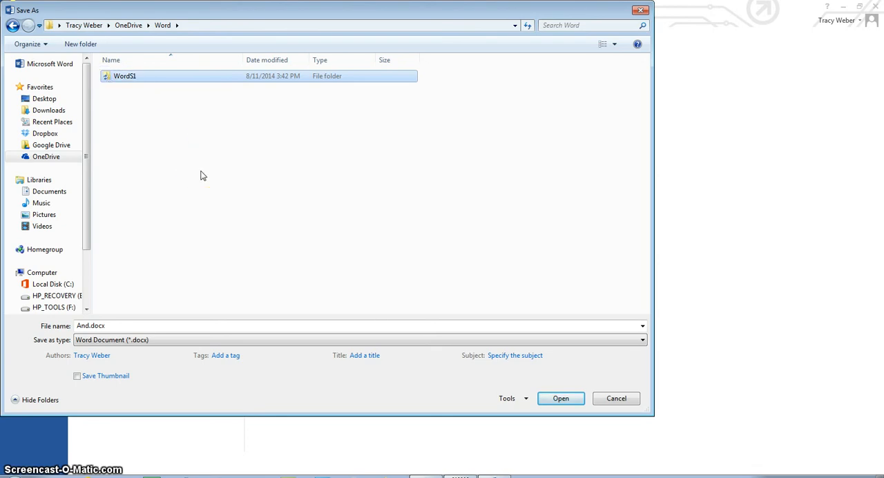
pyautogui.doubleClick(118, 78)
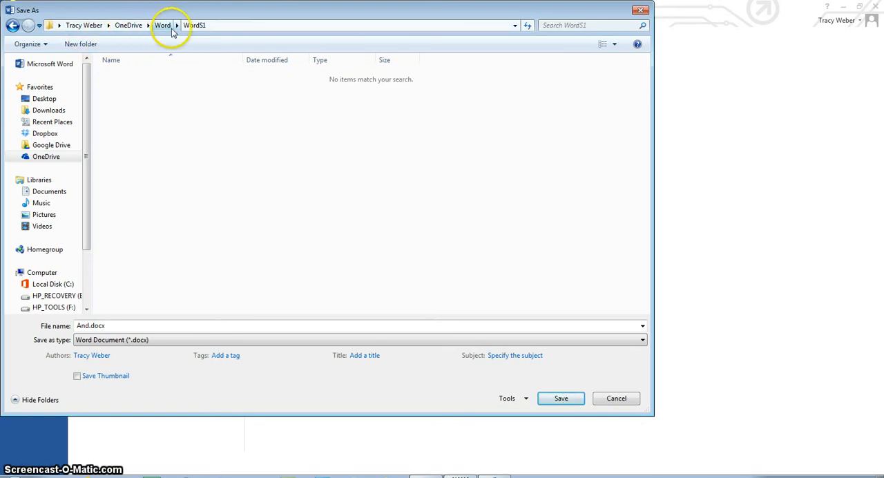
# Save the document in the WordS1 folder as WS1-FCTTravelPkg.
pyautogui.doubleClick(107, 326)
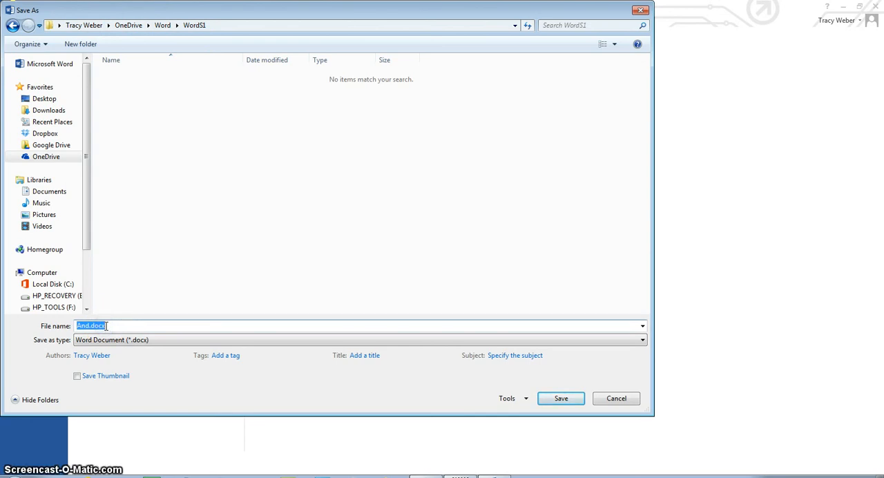
pyautogui.write('WS1')
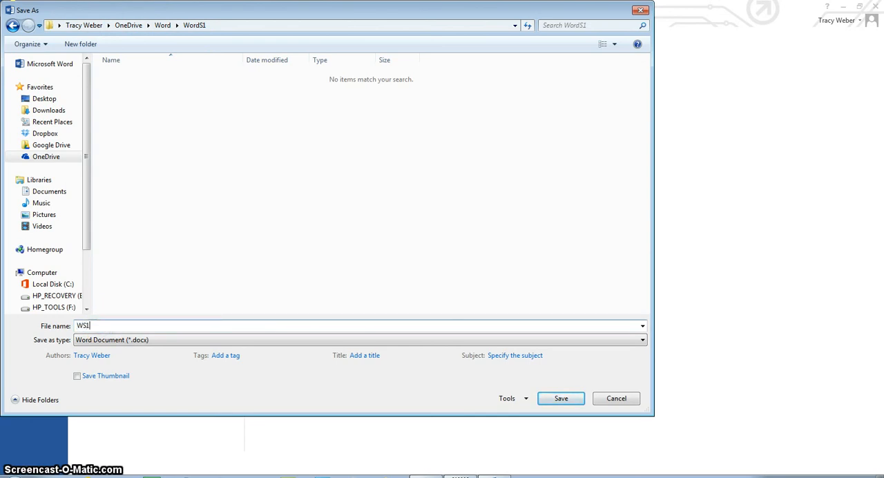
pyautogui.write('-FCTTr')
pyautogui.write('avelPkg')
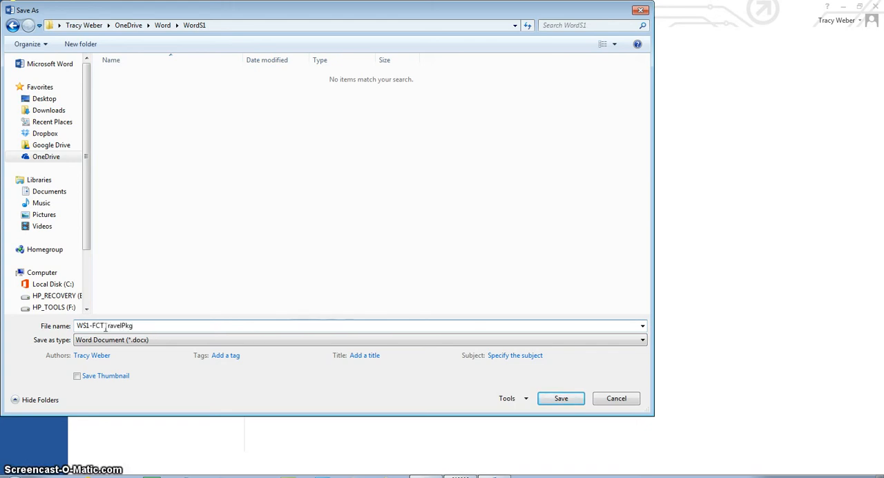
pyautogui.press('Return')
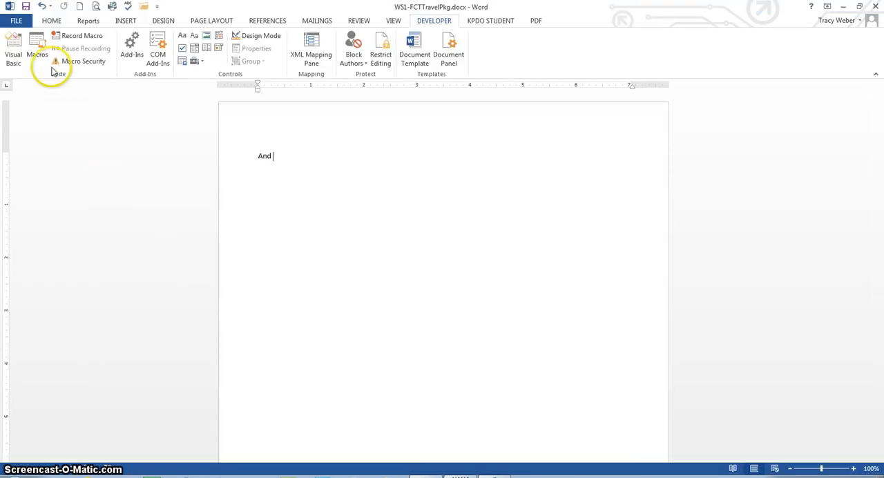
# Choose HP Officejet Pro 8600 (Network) as the printer in the print settings, and return to the document without printing.
pyautogui.click(14, 20)
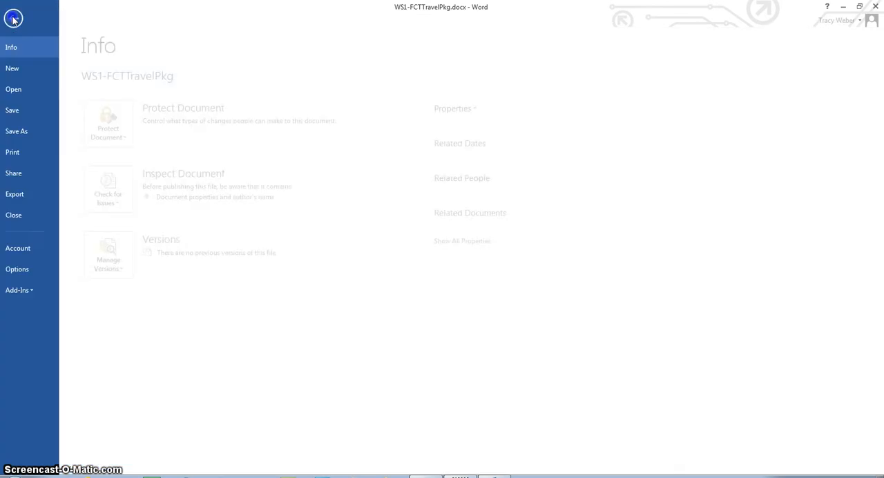
pyautogui.click(21, 151)
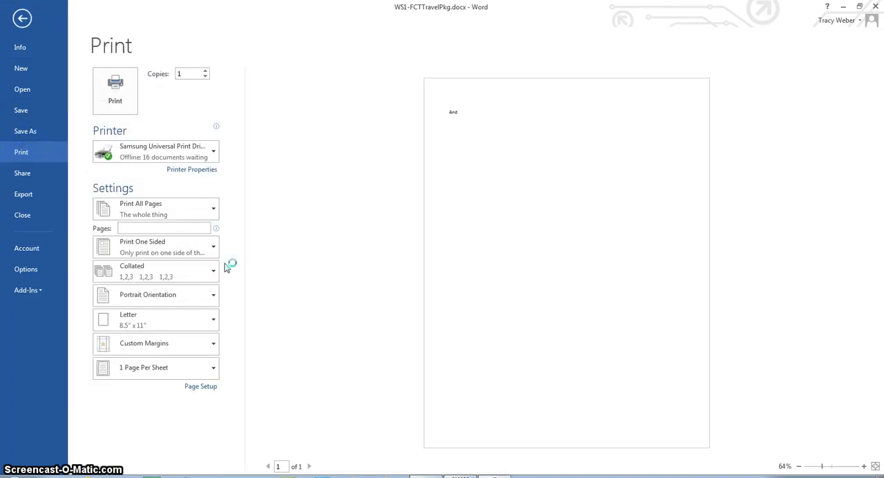
pyautogui.click(212, 152)
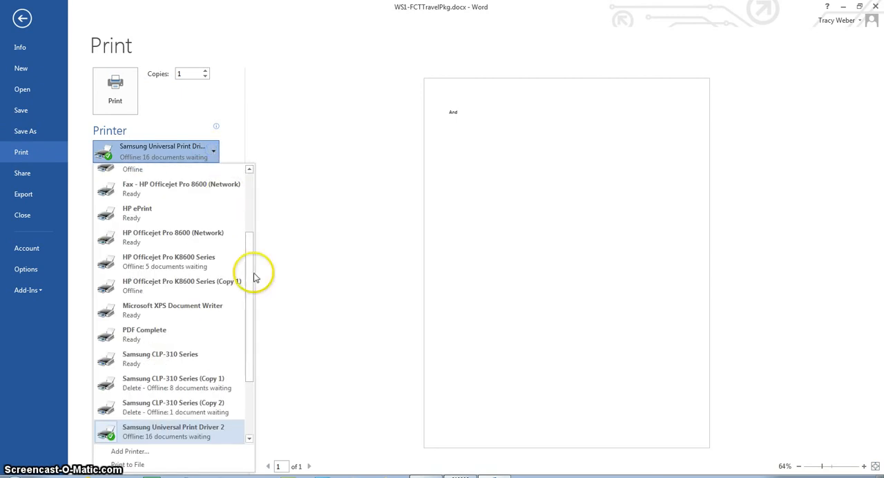
pyautogui.moveTo(250, 252)
pyautogui.mouseDown()
pyautogui.moveTo(245, 195)
pyautogui.moveTo(255, 257)
pyautogui.mouseUp()
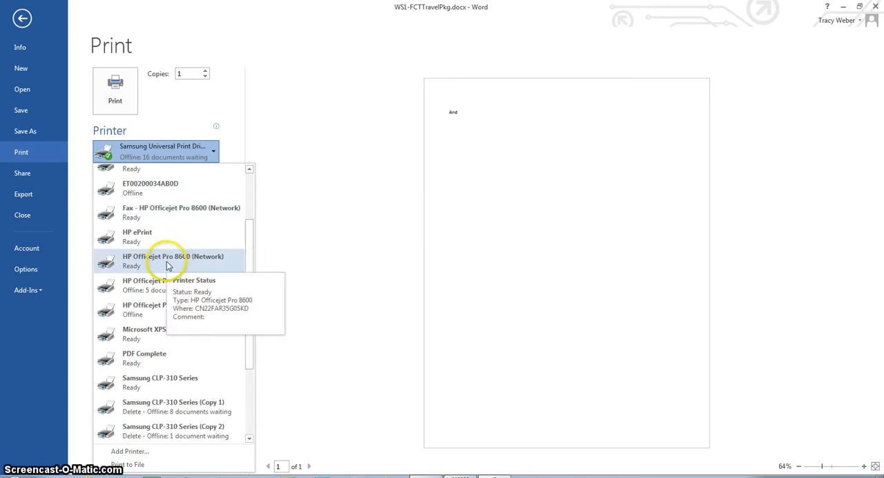
pyautogui.click(206, 261)
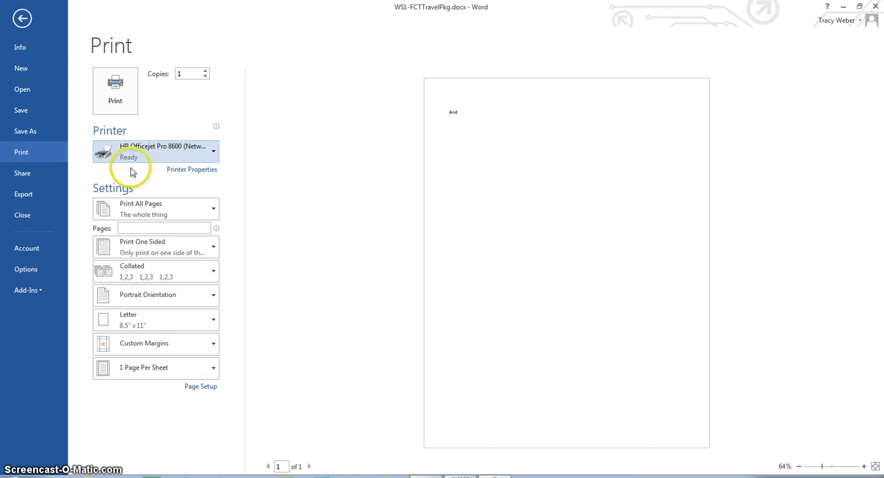
pyautogui.moveTo(155, 156)
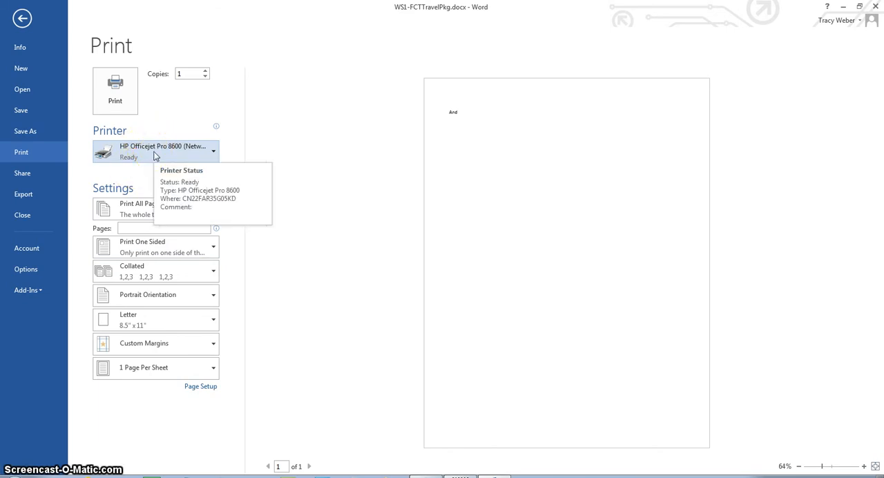
pyautogui.click(22, 20)
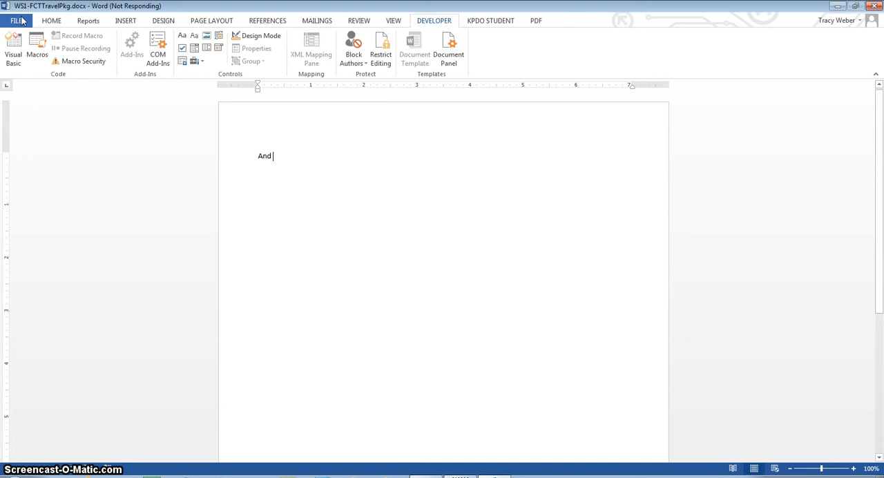
pyautogui.click(31, 29)
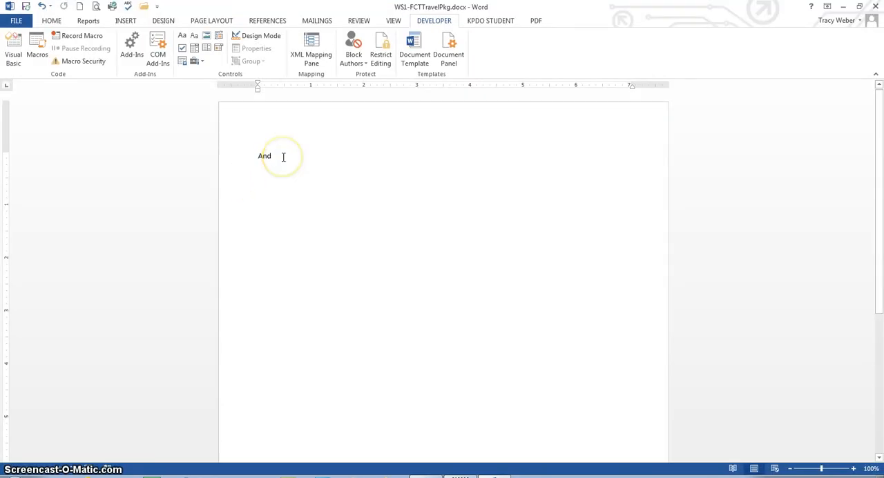
# Add the sample text "fakldna;" after "And", leaving a blank paragraph between them.
pyautogui.press('Return')
pyautogui.press('Return')
pyautogui.write('fakldna;')
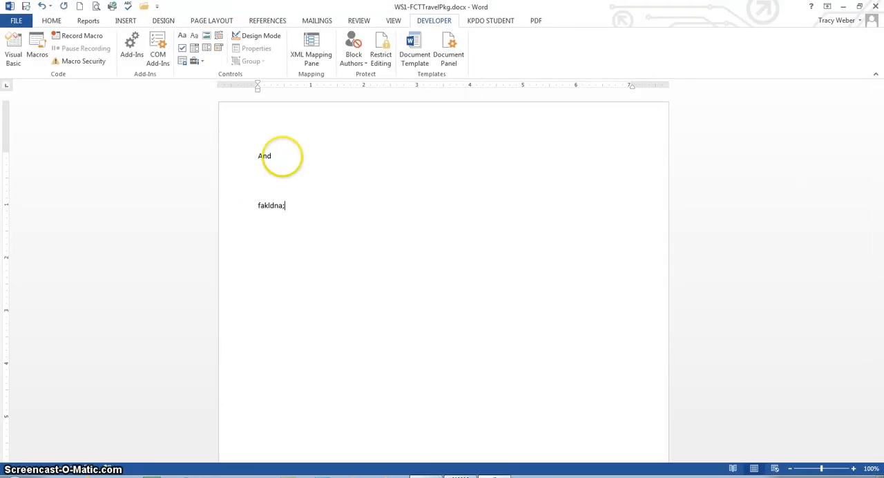
pyautogui.write('dsklvn a;ldvk sd')
# Extend the sample line with "dsklvn a;ldvk sd" and add ";sdkjbhv;adskjvn ads;" as a paragraph after a blank one.
pyautogui.press('Return')
pyautogui.press('Return')
pyautogui.write(';sdkjbhv;adskjvn ads;')
pyautogui.press('Return')
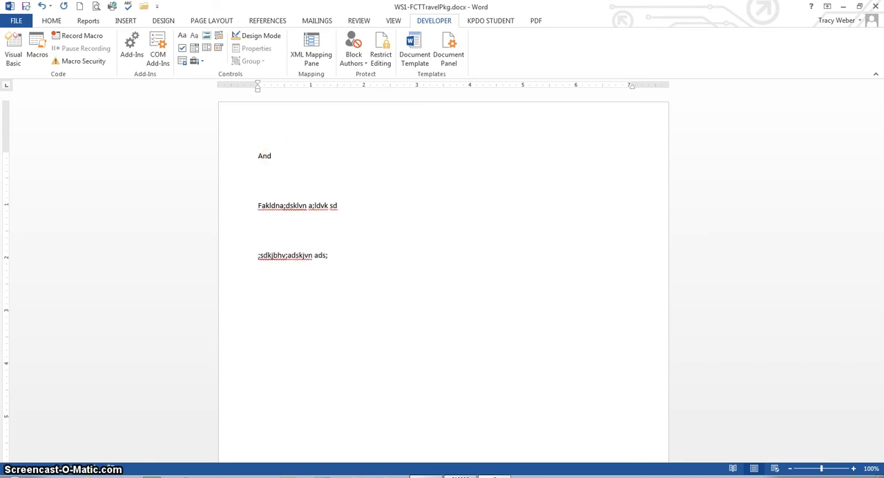
# Move the cursor to the document's start and end, and view the AutoCorrect options for "And" without choosing any.
pyautogui.hotkey('ctrl', 'Home')
pyautogui.hotkey('ctrl', 'End')
pyautogui.rightClick(287, 206)
pyautogui.press('Down')
pyautogui.press('Down')
pyautogui.press('Down')
pyautogui.press('Up')
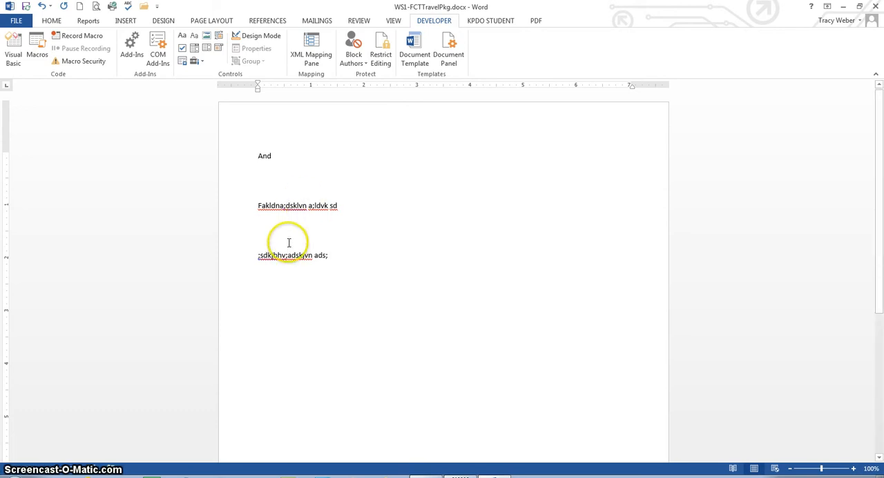
pyautogui.click(266, 165)
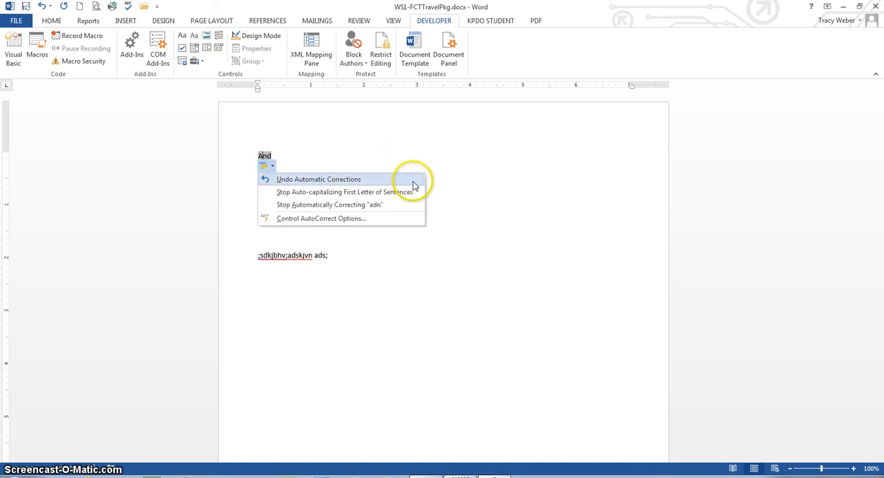
pyautogui.click(450, 157)
# Select the "Fakldna;dsklvn a;ldvk sd" line from the margin, clear the selection, and select the paragraph again from within its text.
pyautogui.click(253, 206)
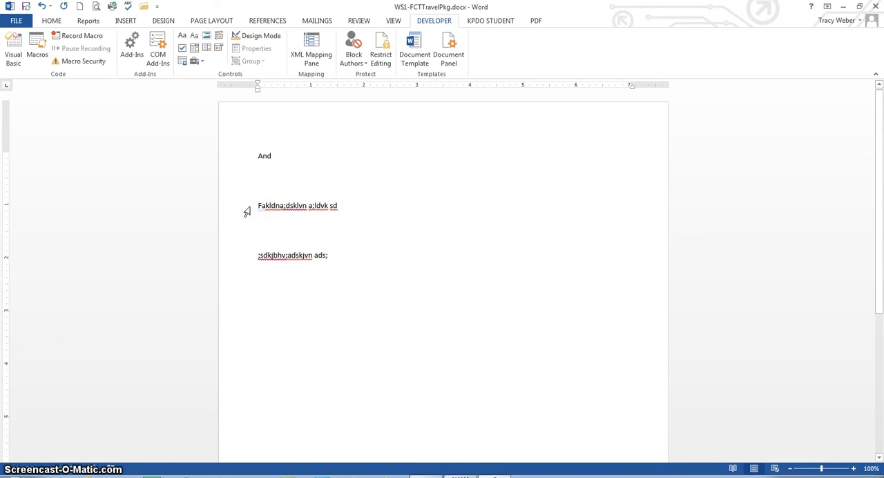
pyautogui.click(247, 212)
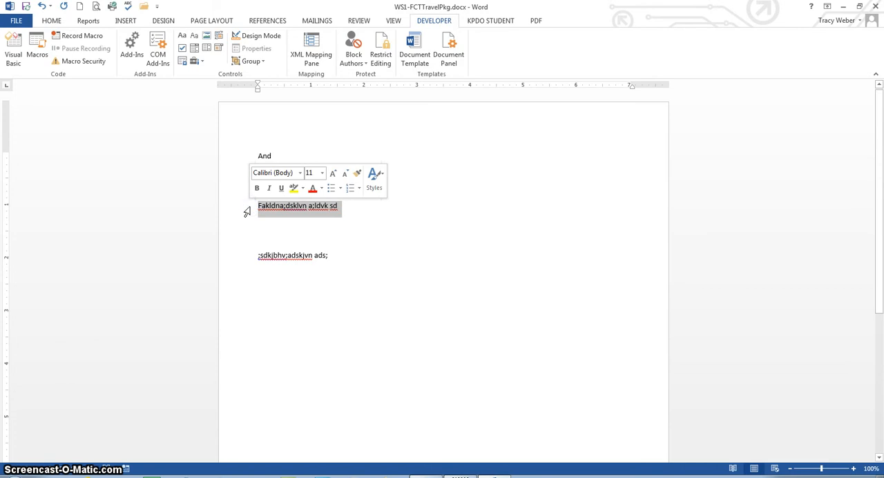
pyautogui.click(326, 245)
pyautogui.click(314, 205)
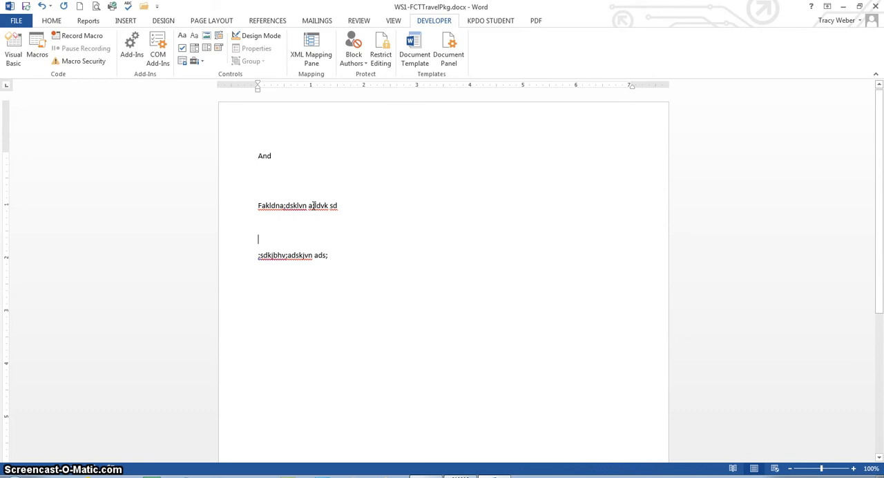
pyautogui.tripleClick(313, 205)
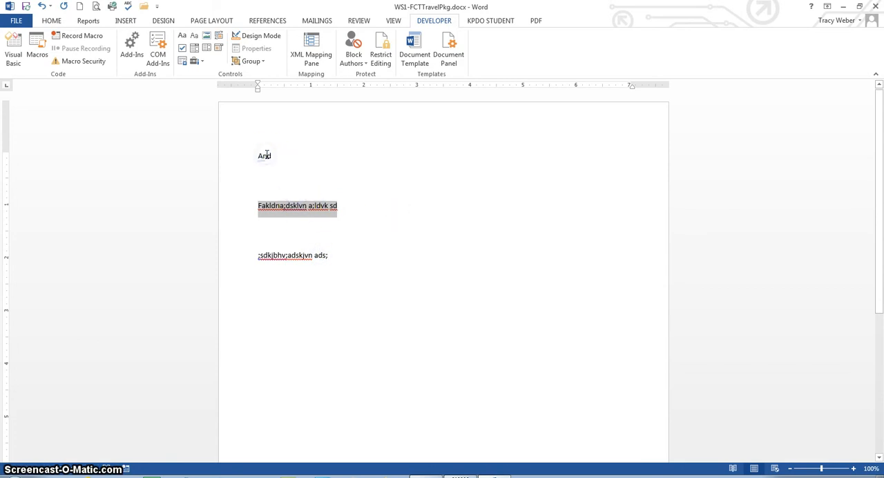
# Move the cursor line by line through the sample text and word by word along the "Fakldna" line.
pyautogui.press('Down')
pyautogui.press('Down')
pyautogui.press('Down')
pyautogui.press('Up')
pyautogui.press('Up')
pyautogui.press('Up')
pyautogui.press('Up')
pyautogui.press('Down')
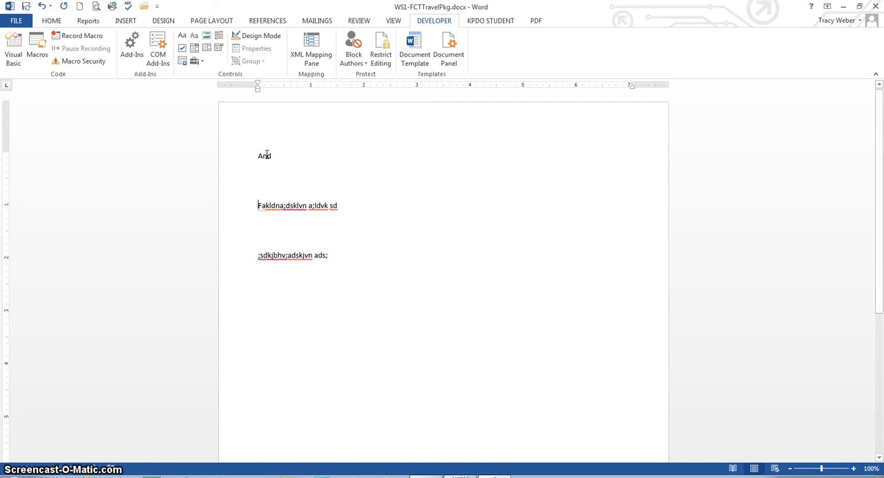
pyautogui.hotkey('ctrl', 'Right')
pyautogui.hotkey('ctrl', 'Right')
pyautogui.hotkey('ctrl', 'Right')
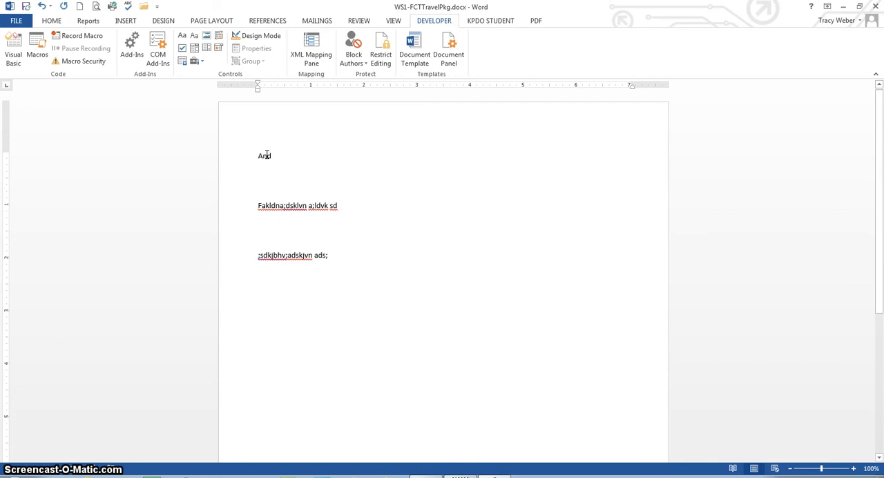
pyautogui.hotkey('ctrl', 'Left')
pyautogui.hotkey('ctrl', 'Left')
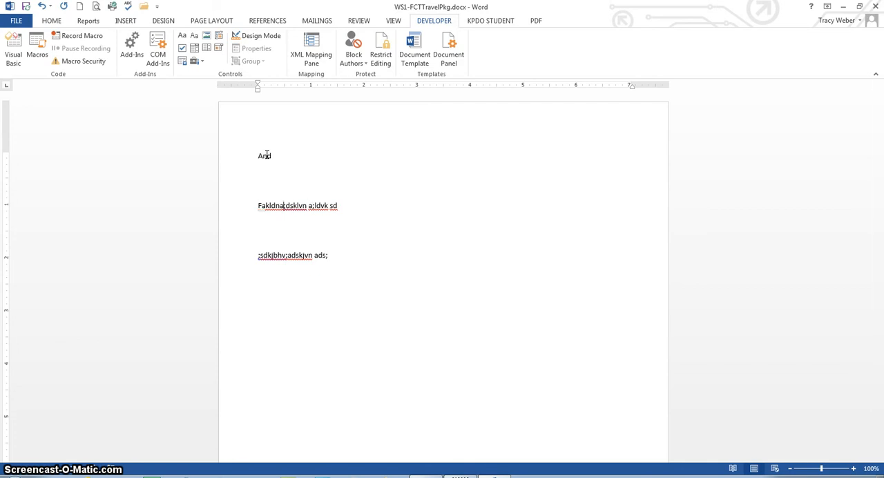
# Extend a selection word by word from after "Fakldna", and continue it paragraph by paragraph through ";sdkjbhv;adskjvn ads;".
pyautogui.hotkey('ctrl', 'shift', 'Right')
pyautogui.hotkey('ctrl', 'shift', 'Right')
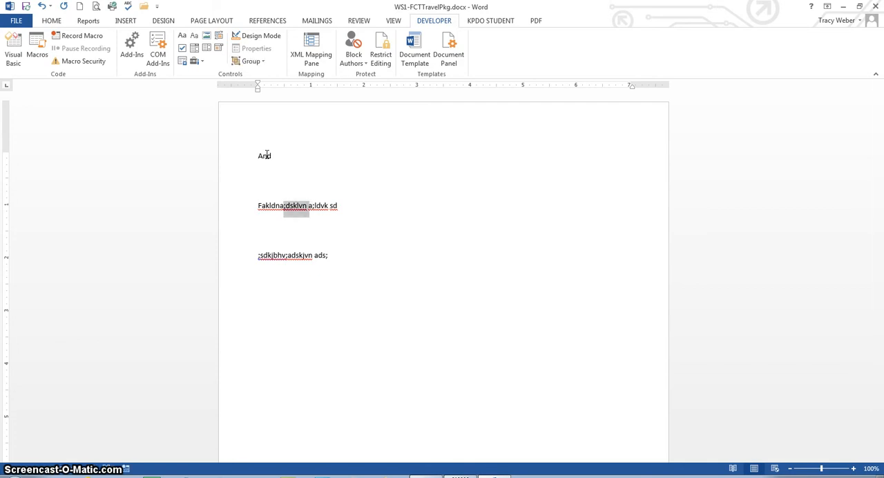
pyautogui.hotkey('ctrl', 'shift', 'Left')
pyautogui.hotkey('ctrl', 'shift', 'Left')
pyautogui.hotkey('ctrl', 'shift', 'Right')
pyautogui.hotkey('ctrl', 'shift', 'Right')
pyautogui.hotkey('ctrl', 'shift', 'Right')
pyautogui.hotkey('ctrl', 'shift', 'Down')
pyautogui.hotkey('ctrl', 'shift', 'Down')
pyautogui.hotkey('ctrl', 'shift', 'Down')
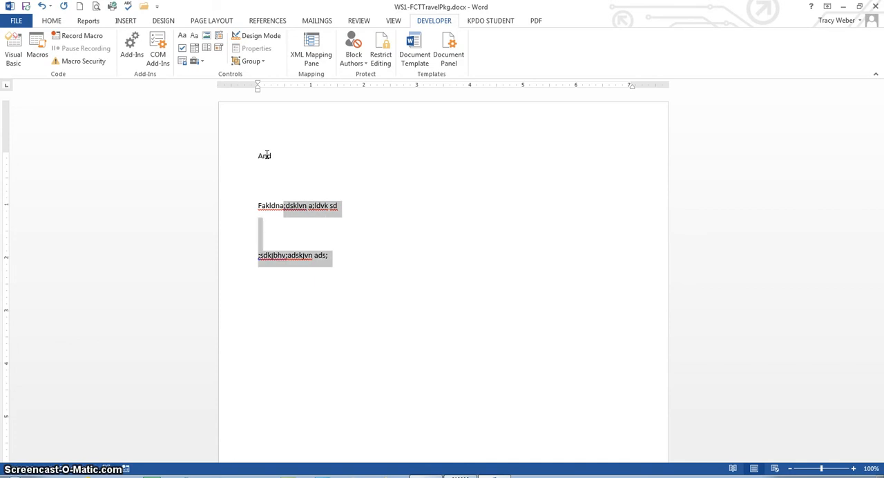
# Select the entire document, clear the selection, select everything again from the margin, and place the cursor below the sample text.
pyautogui.press('Home')
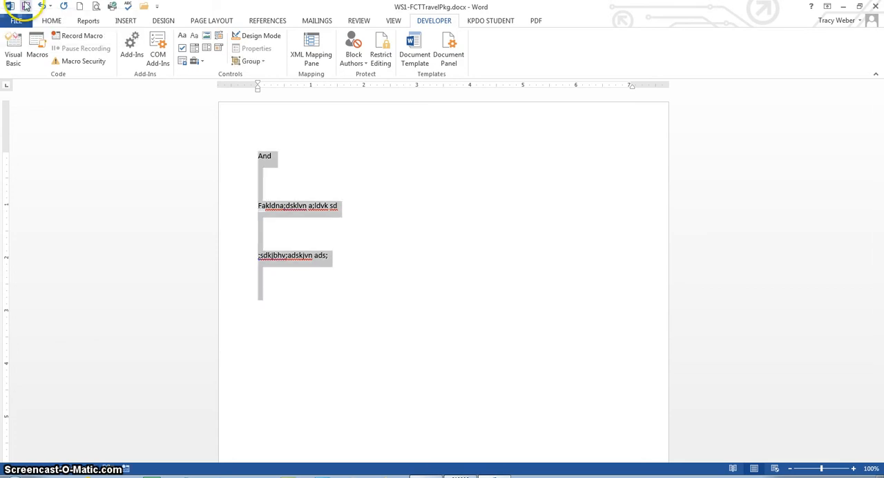
pyautogui.click(225, 145)
pyautogui.click(260, 185)
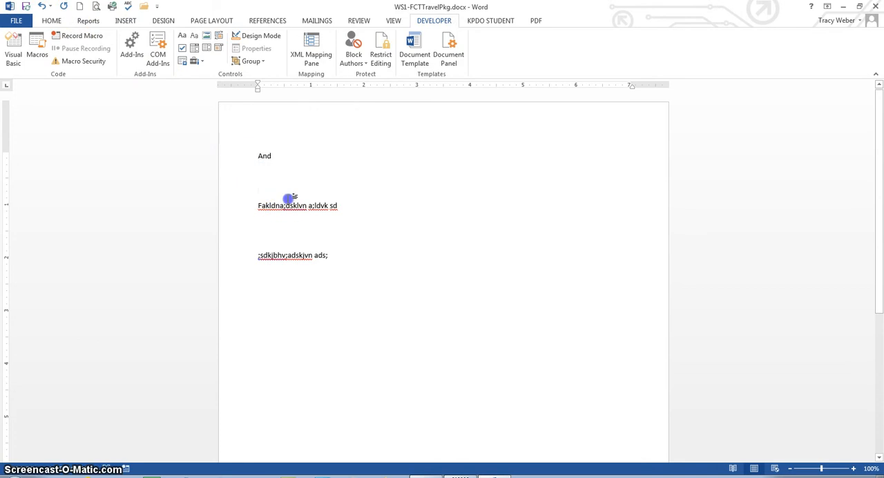
pyautogui.click(227, 192)
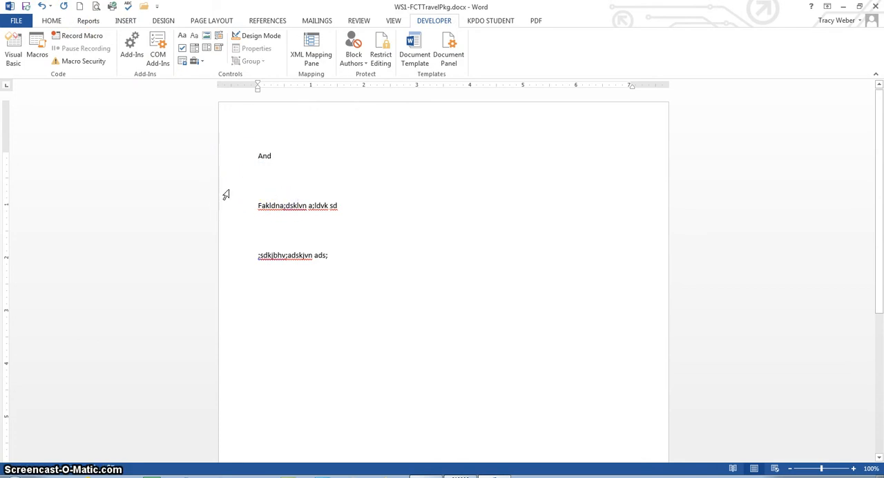
pyautogui.tripleClick(226, 195)
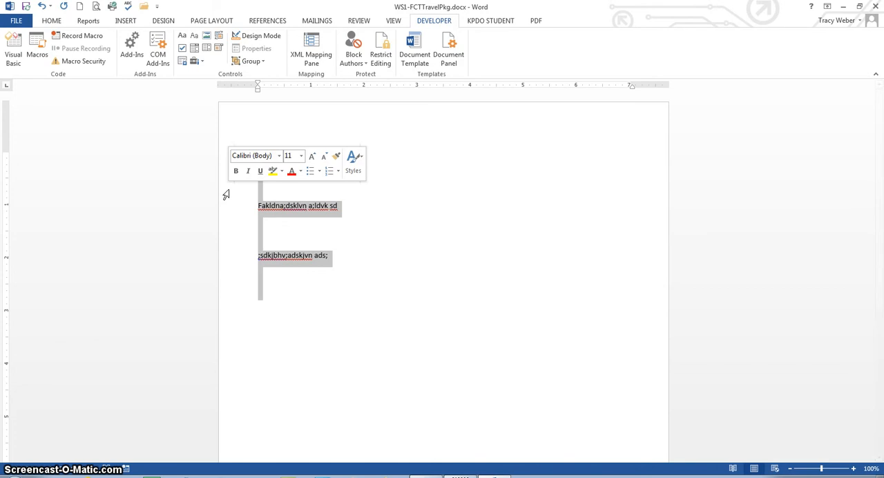
pyautogui.click(430, 274)
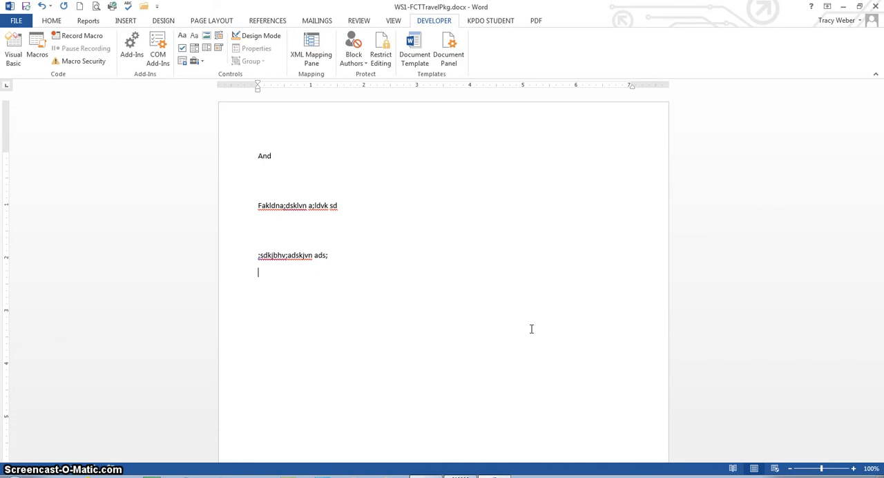
# Enter the author's full name below the sample text and the initials on the following line.
pyautogui.write('Tracy Weber')
pyautogui.press('Return')
pyautogui.write('Tw')
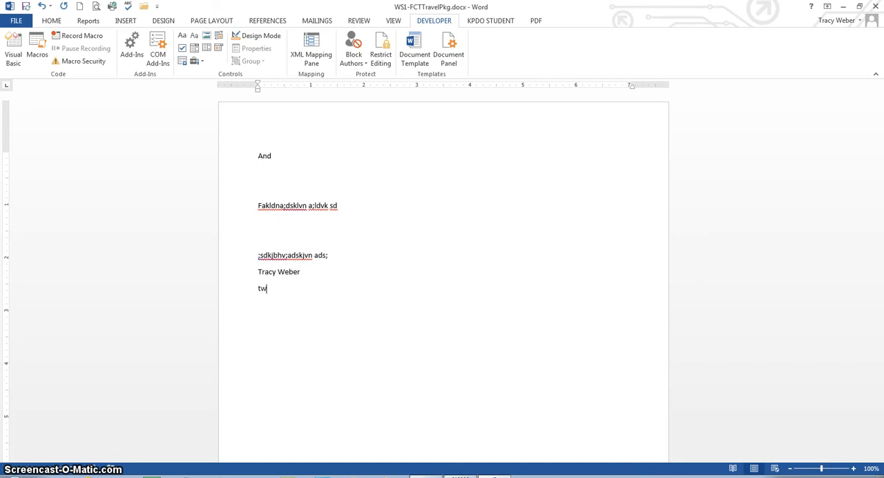
pyautogui.press('Return')
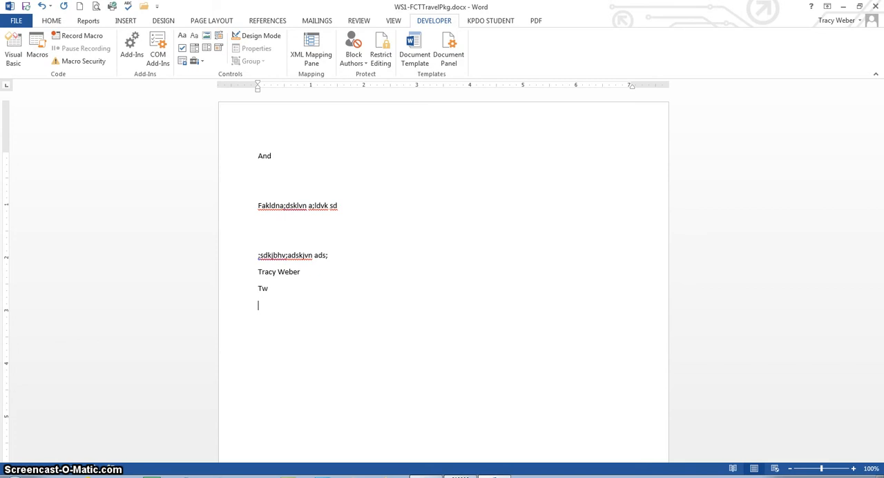
# Add "Bellevue Community School District" and its abbreviation "bcsd" on separate lines below the initials.
pyautogui.write('Bellevue Community School ')
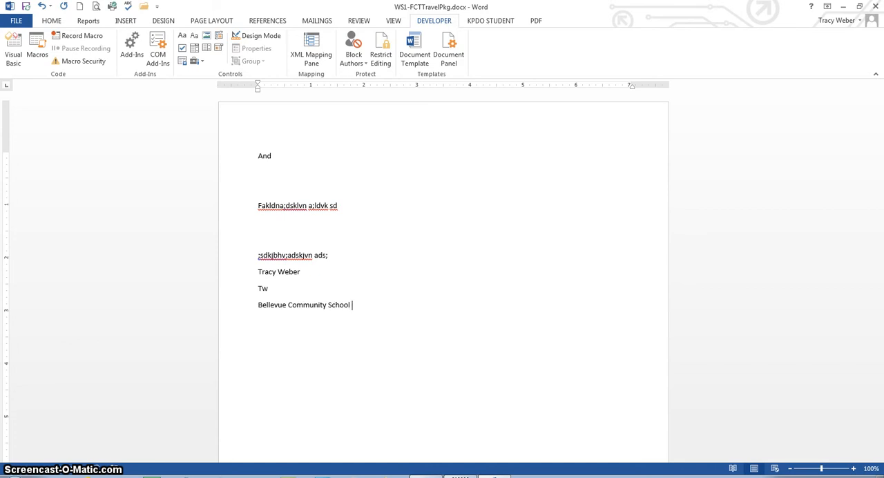
pyautogui.write('District')
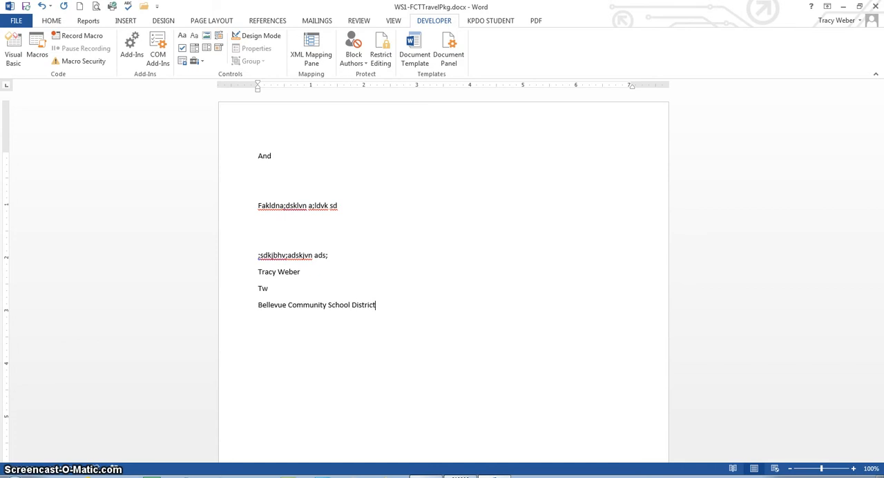
pyautogui.press('Return')
pyautogui.write('bcsd')
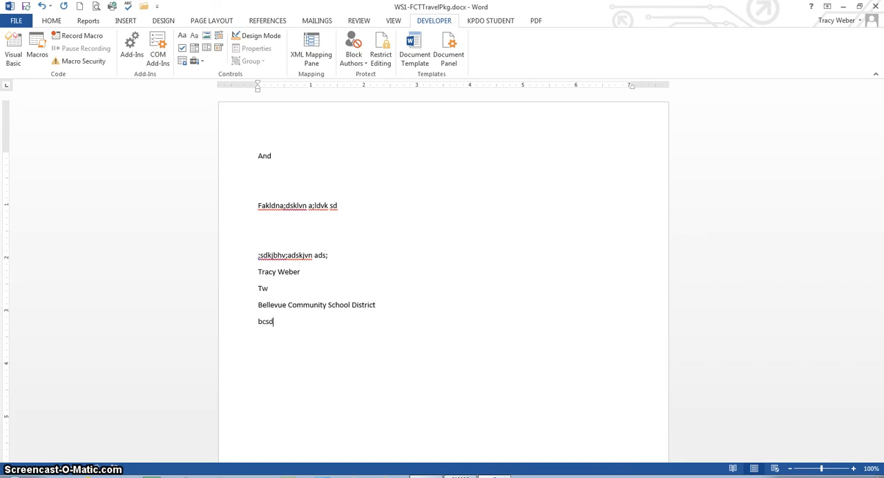
pyautogui.press('Return')
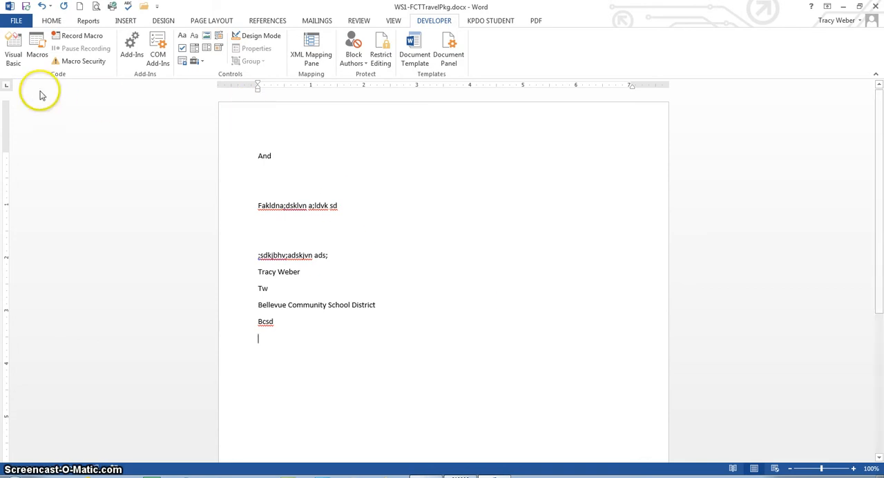
# Add an AutoCorrect entry in the proofing options that replaces "bcsd" with "Bellevue Community School District".
pyautogui.click(16, 20)
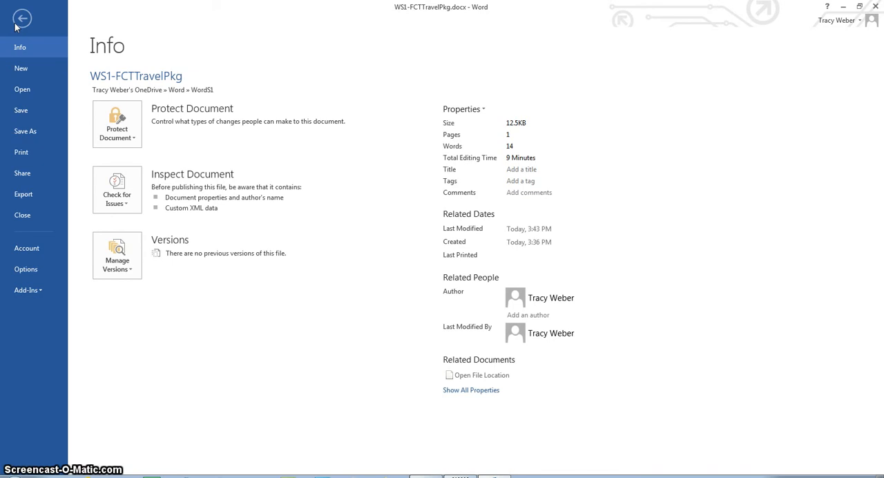
pyautogui.click(21, 268)
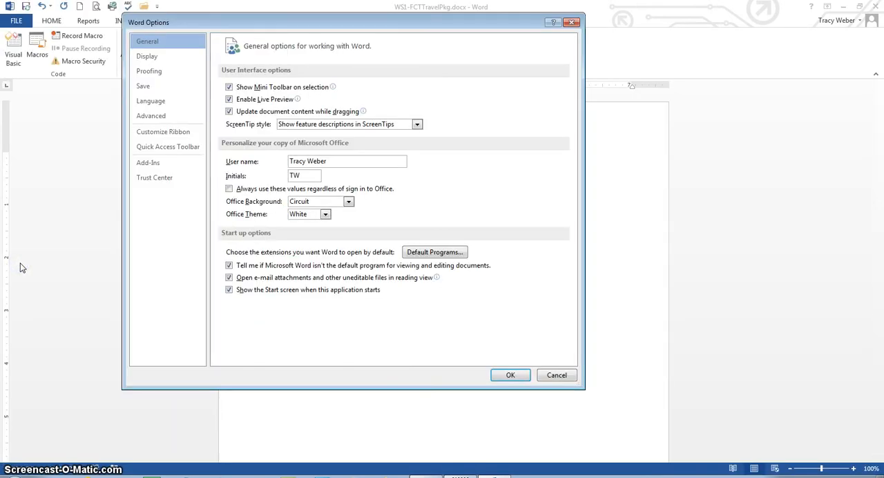
pyautogui.click(149, 70)
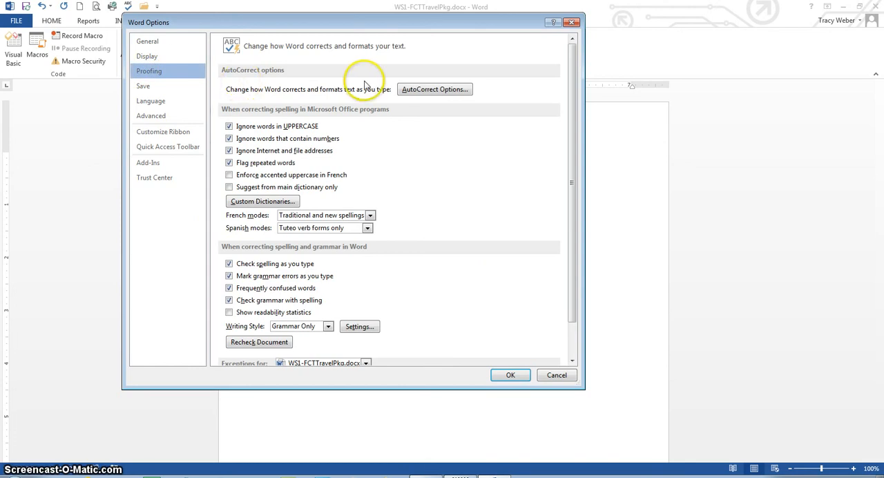
pyautogui.click(417, 90)
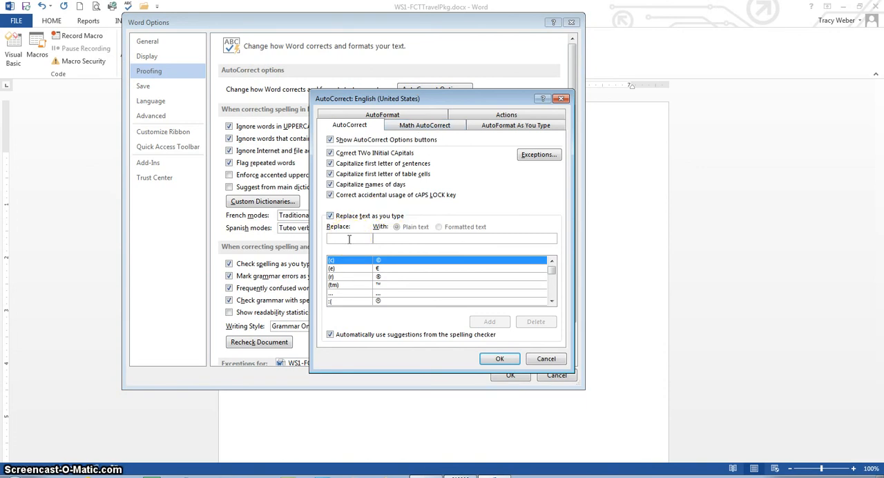
pyautogui.write('bcsd')
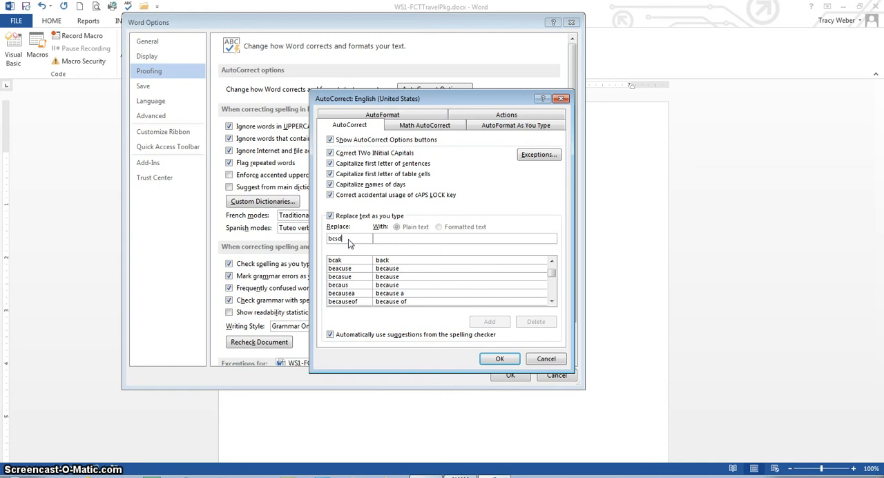
pyautogui.click(397, 239)
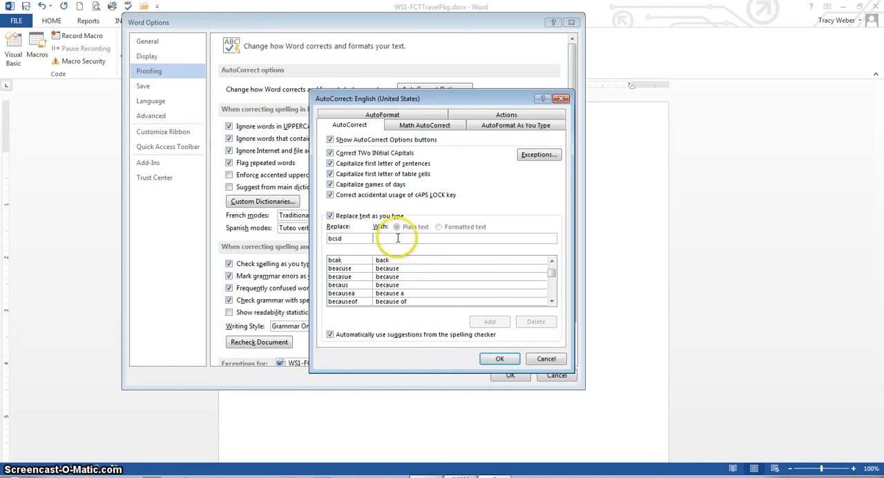
pyautogui.write('Bellevue')
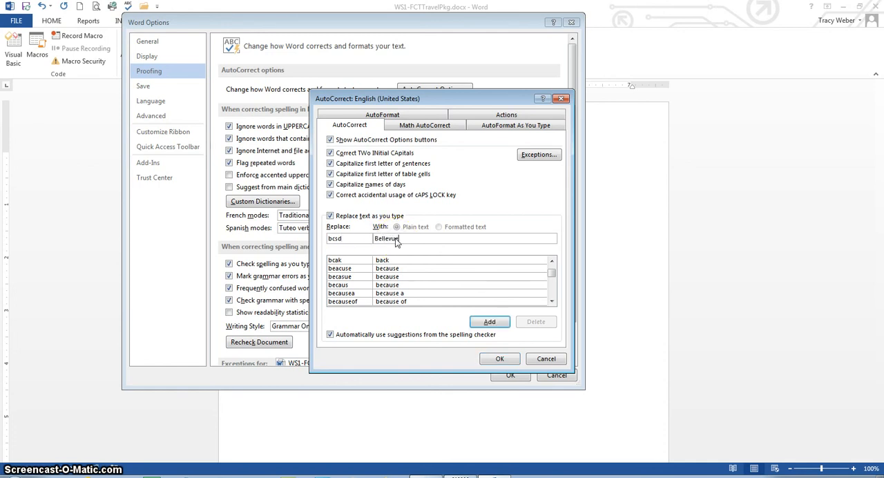
pyautogui.write(' Community S')
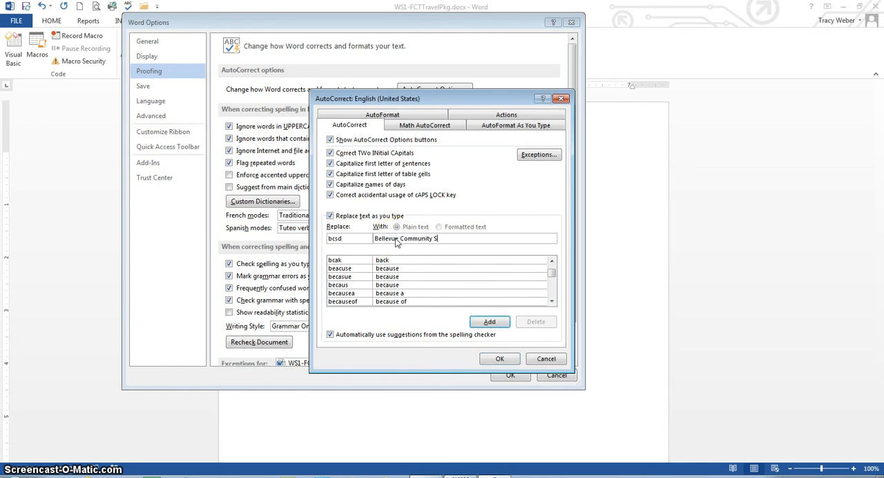
pyautogui.write('chool District')
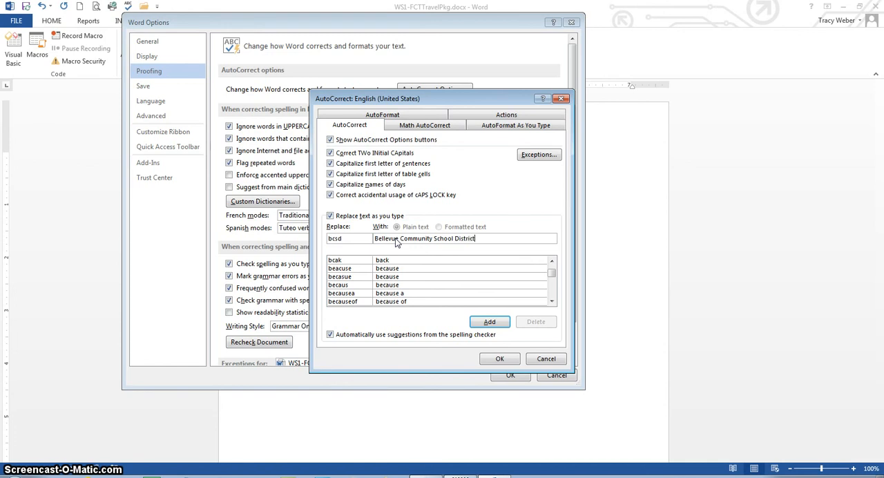
pyautogui.click(489, 321)
# Add an AutoCorrect entry that replaces "tw" with the author's full name, and apply the option changes.
pyautogui.click(348, 240)
pyautogui.press('BackSpace')
pyautogui.press('BackSpace')
pyautogui.press('BackSpace')
pyautogui.press('BackSpace')
pyautogui.write('tw')
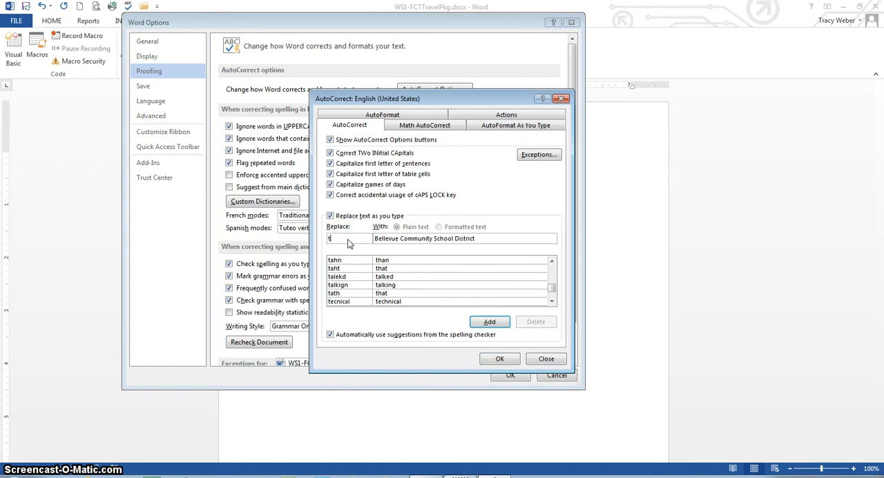
pyautogui.press('Tab')
pyautogui.write('Tracy Weber')
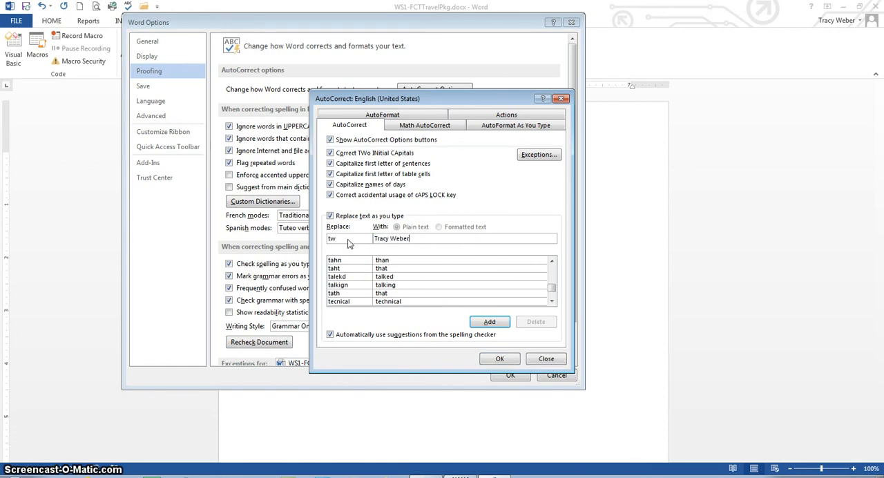
pyautogui.click(490, 322)
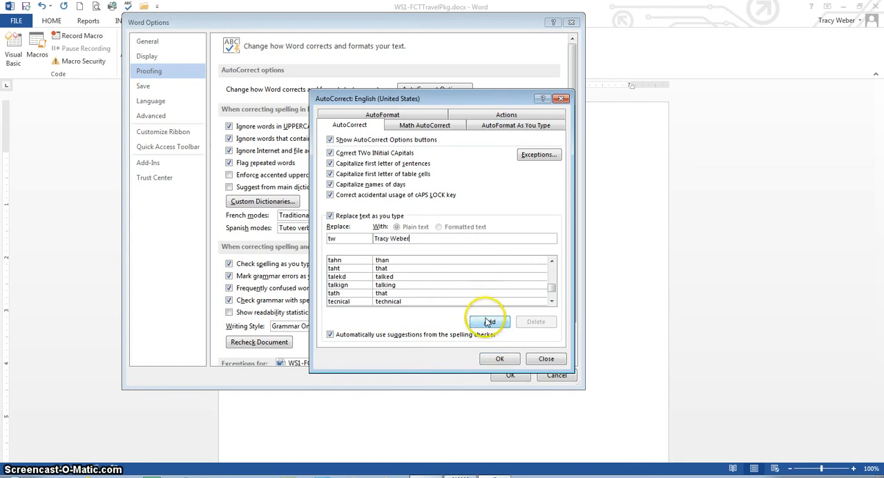
pyautogui.click(500, 358)
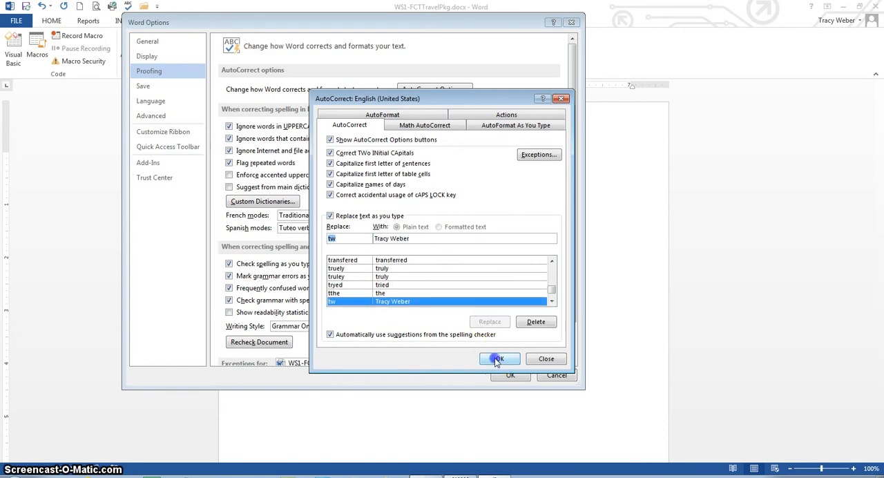
pyautogui.click(509, 375)
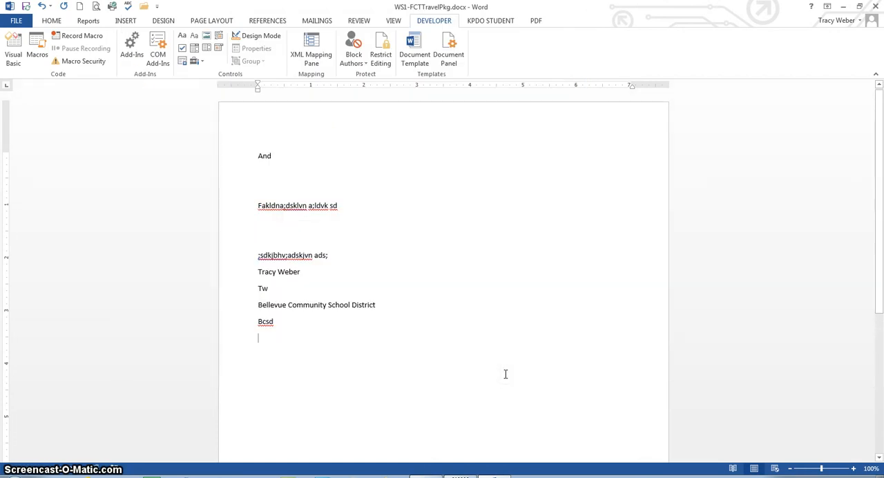
# Test the new AutoCorrect entries by entering "tw" and "bcsd" on separate lines at the end of the document.
pyautogui.press('Return')
pyautogui.write('tw')
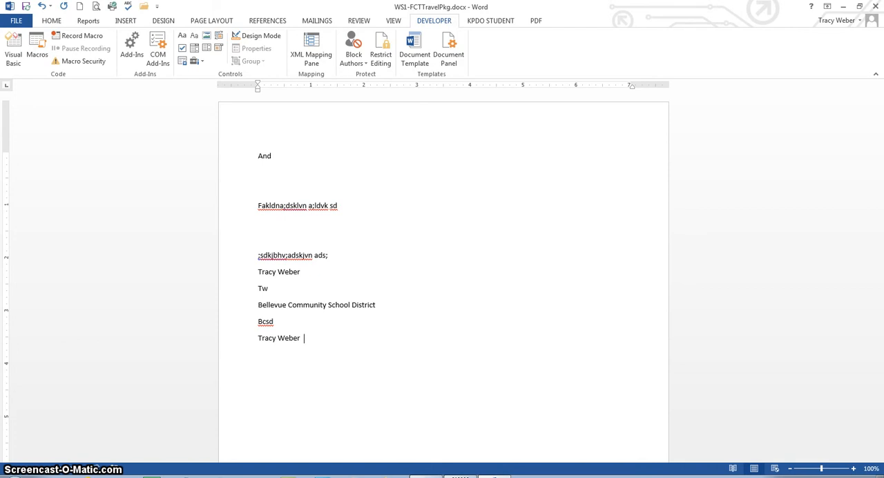
pyautogui.press('Return')
pyautogui.write('bcsd')
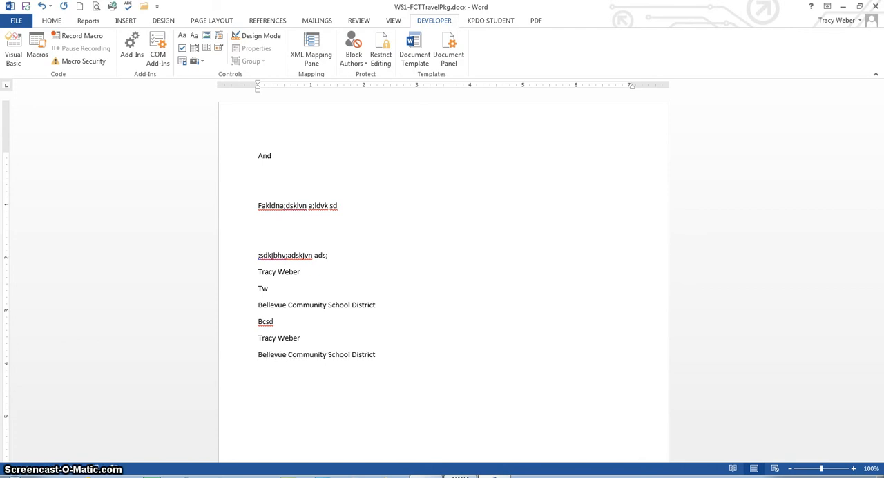